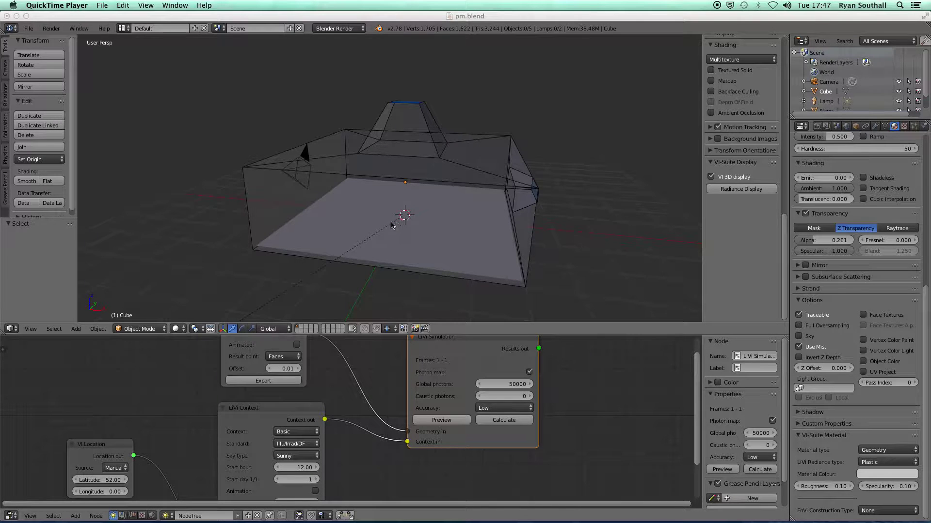
Step: Inspect the glazed box from several angles, then delete the lamp from the scene
click(420, 209)
mouse_move(443, 203)
middle_down()
mouse_move(393, 211)
mouse_move(400, 204)
mouse_move(384, 202)
mouse_move(390, 213)
mouse_move(470, 204)
mouse_move(447, 213)
middle_up()
middle_drag(400, 130, 365, 71)
middle_drag(389, 180, 438, 154)
middle_drag(528, 199, 429, 186)
scroll(448, 174, down, 6)
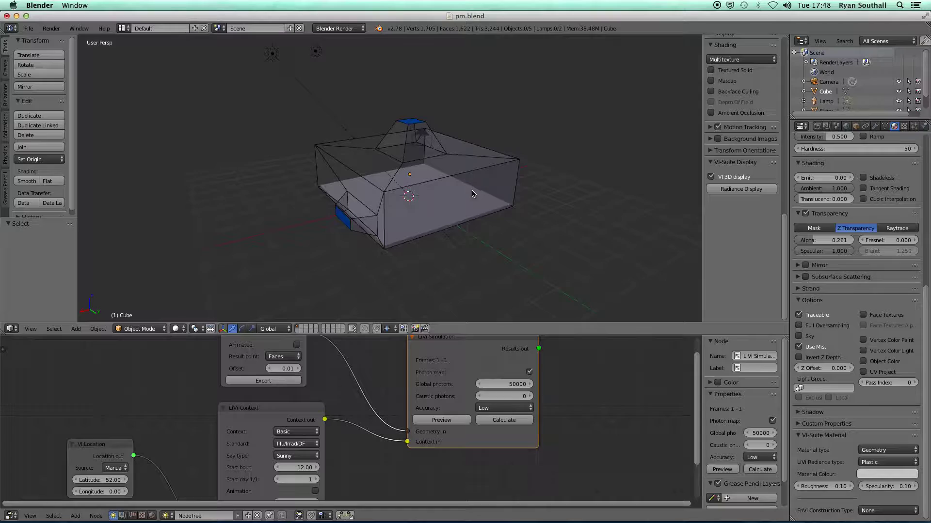
scroll(473, 194, up, 1)
scroll(474, 194, up, 4)
middle_drag(353, 218, 426, 212)
scroll(425, 168, down, 4)
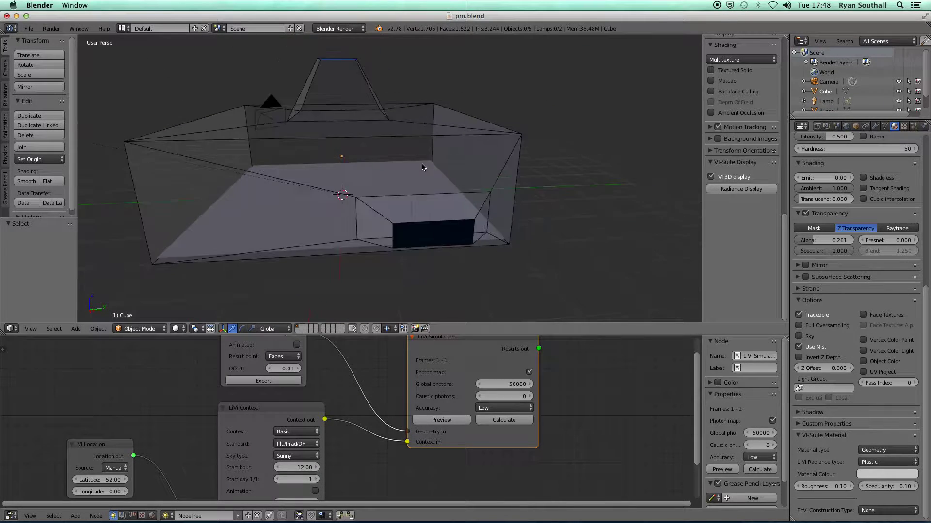
middle_drag(378, 174, 361, 201)
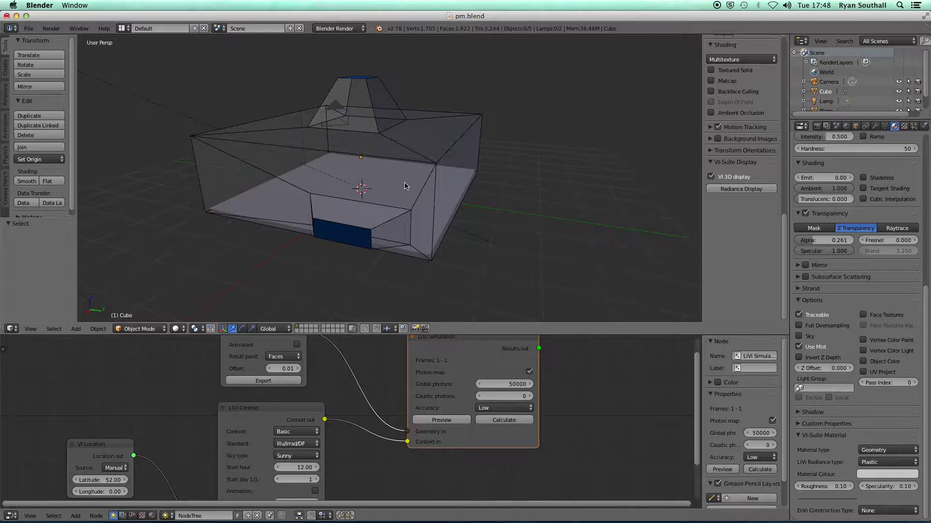
middle_drag(313, 168, 417, 208)
scroll(321, 177, down, 5)
scroll(338, 180, down, 2)
scroll(338, 199, down, 2)
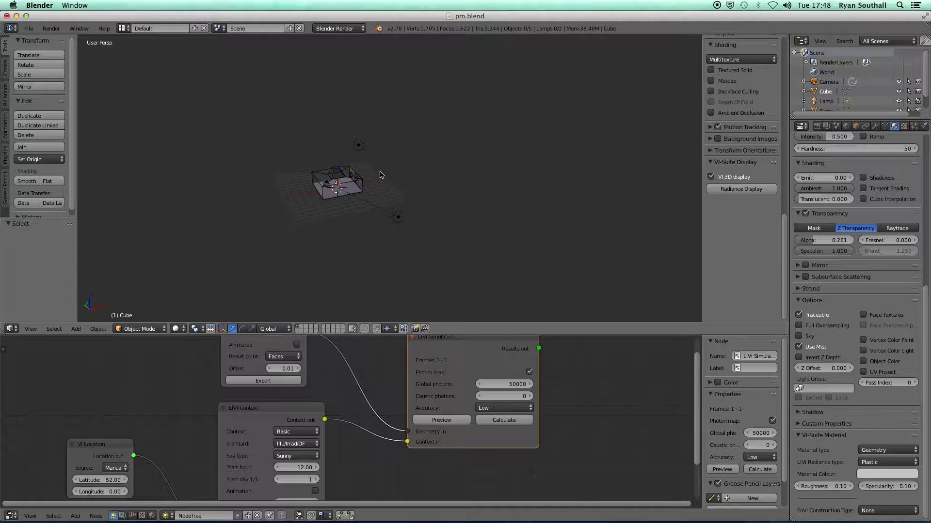
right_click(360, 146)
key(x)
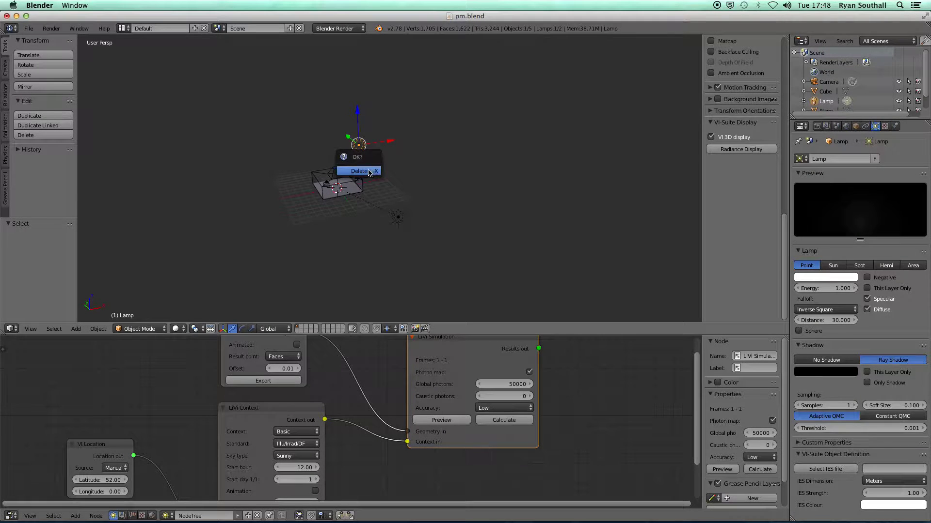
click(375, 173)
middle_drag(406, 192, 363, 253)
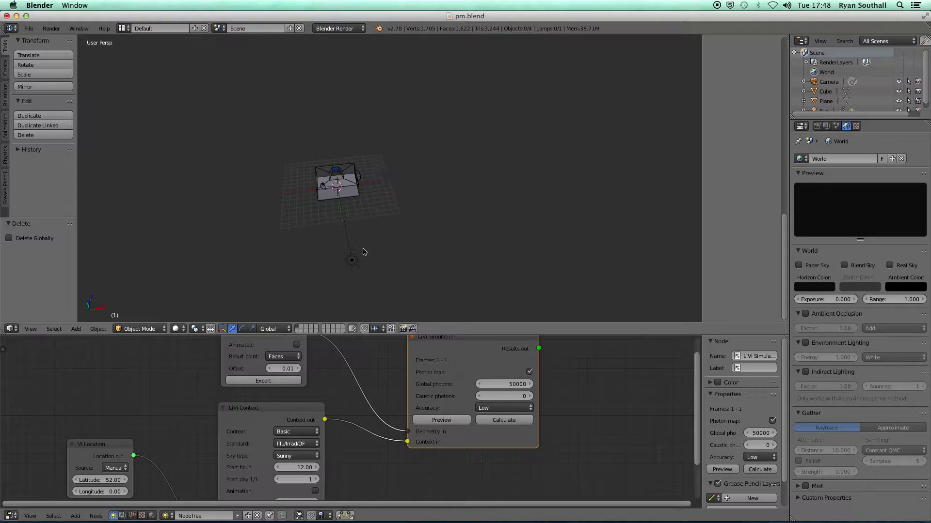
Step: In the LiVi Context node, set Start day to 90 and Start hour to 14
click(300, 479)
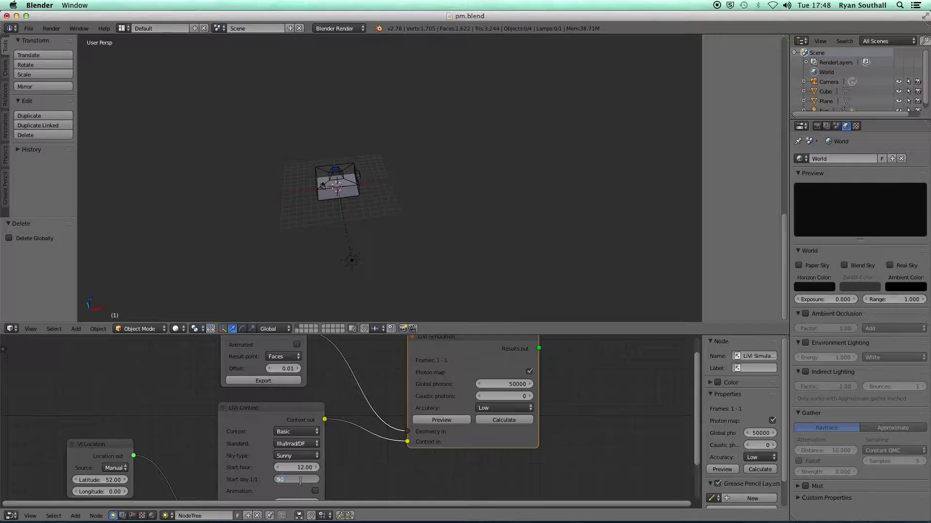
text(90)
key(Return)
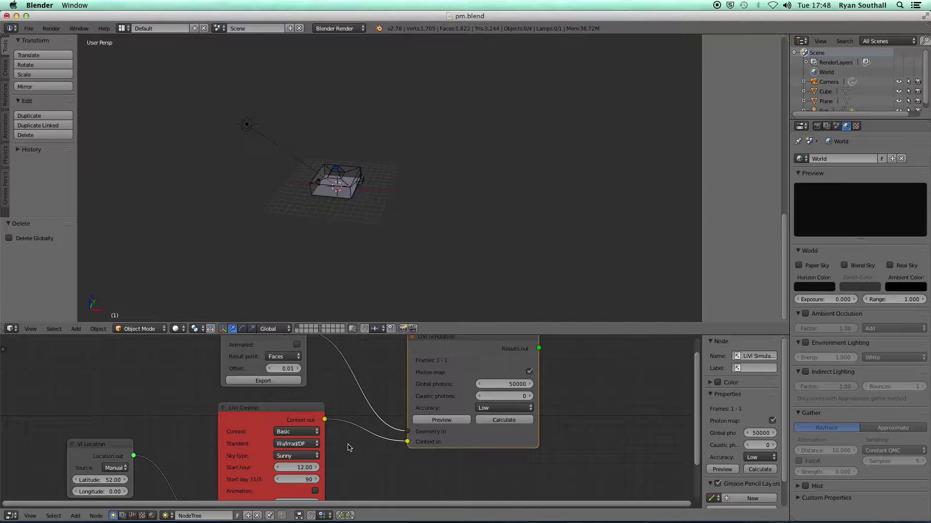
middle_drag(347, 460, 350, 406)
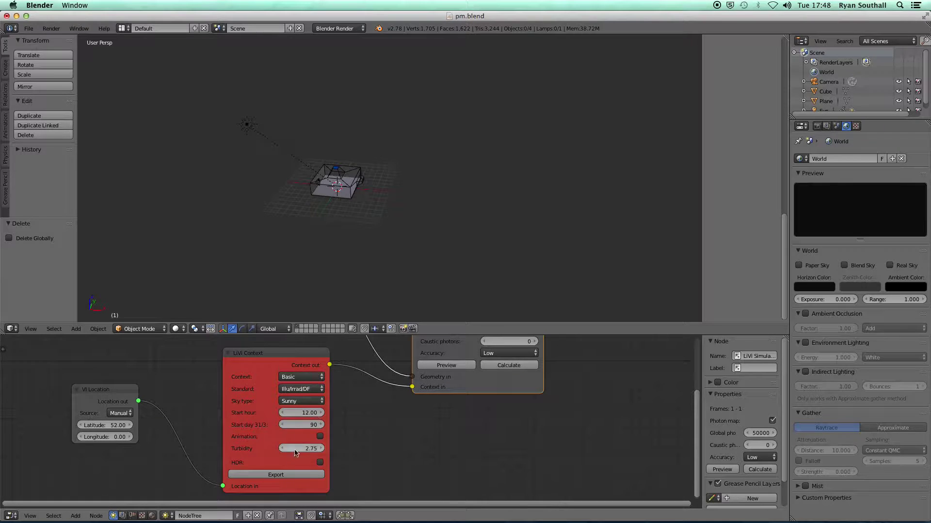
click(302, 413)
text(14)
Step: Enable LiVi Context animation with End hour 18 and a 0.5-hour interval
click(321, 436)
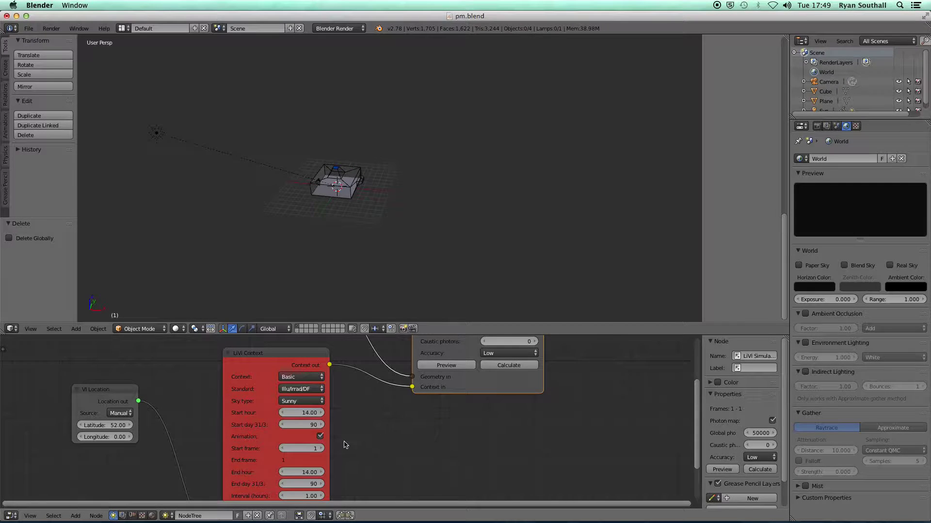
middle_drag(345, 443, 345, 422)
scroll(350, 426, down, 2)
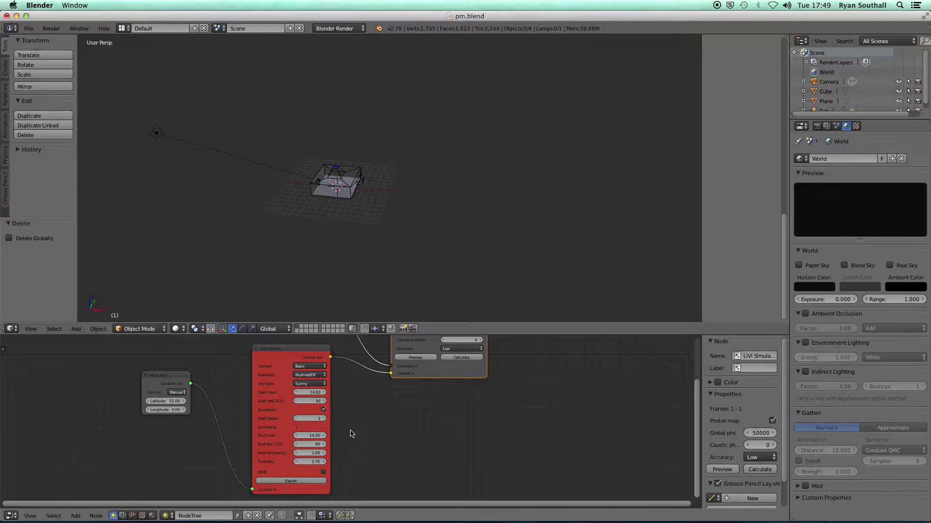
click(317, 437)
text(18)
key(Return)
scroll(311, 459, up, 3)
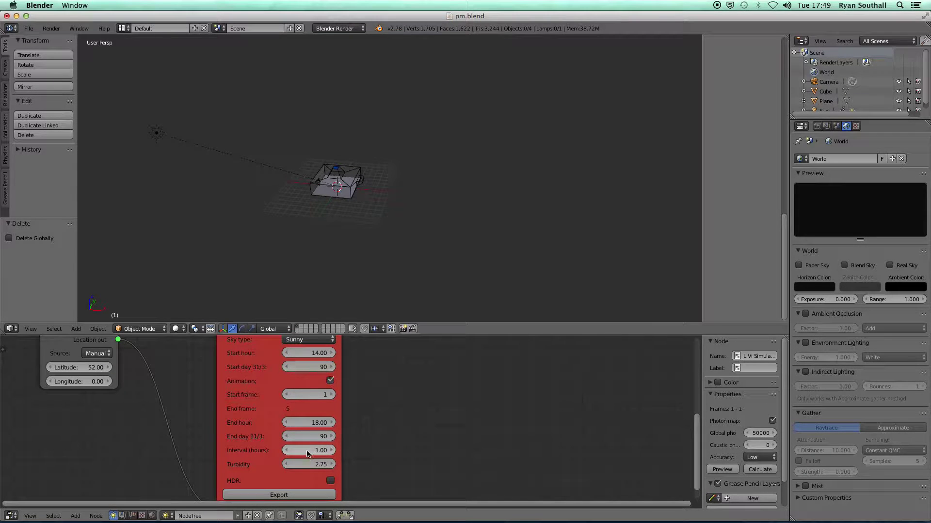
click(311, 450)
text(0.5)
key(Return)
scroll(298, 416, down, 2)
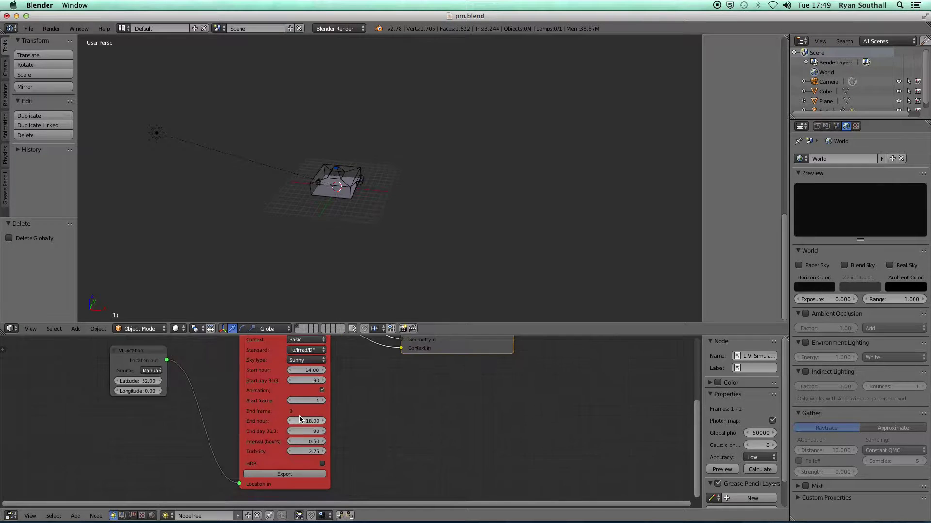
scroll(300, 419, down, 2)
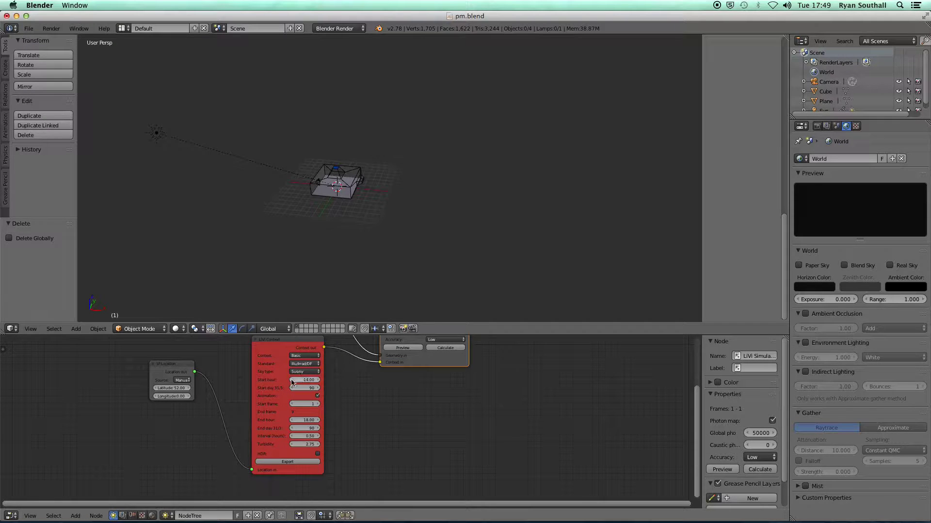
drag(291, 382, 305, 381)
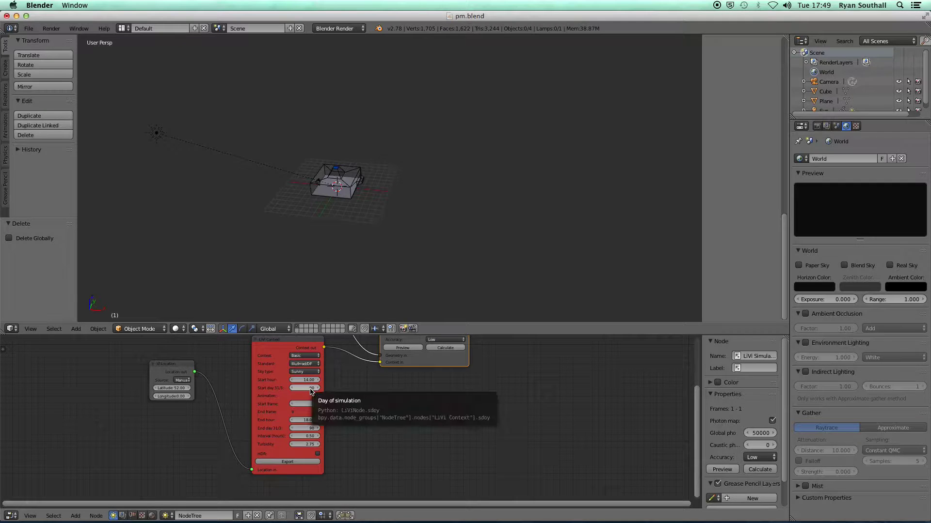
Step: Maximize the node editor and export the LiVi Context node so the simulation spans frames 1–9
key(shift+space)
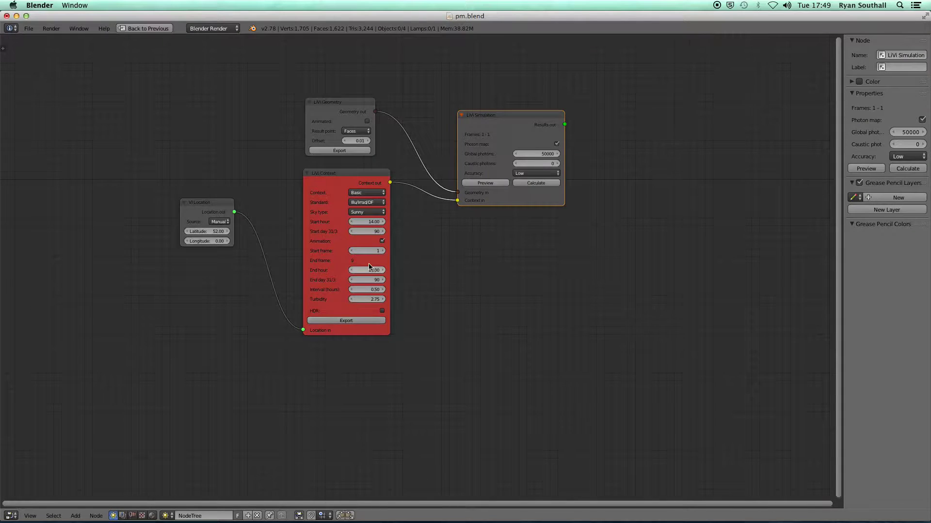
scroll(369, 266, up, 3)
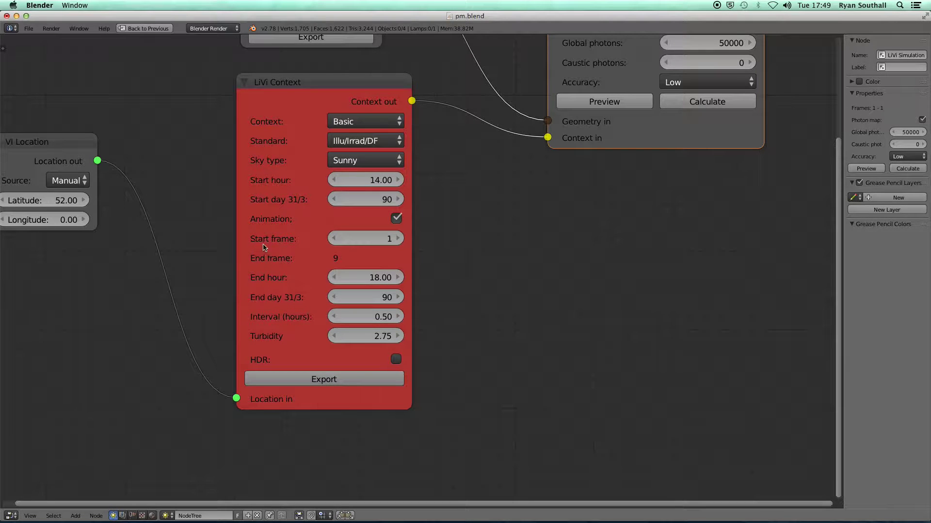
key(ctrl+Up)
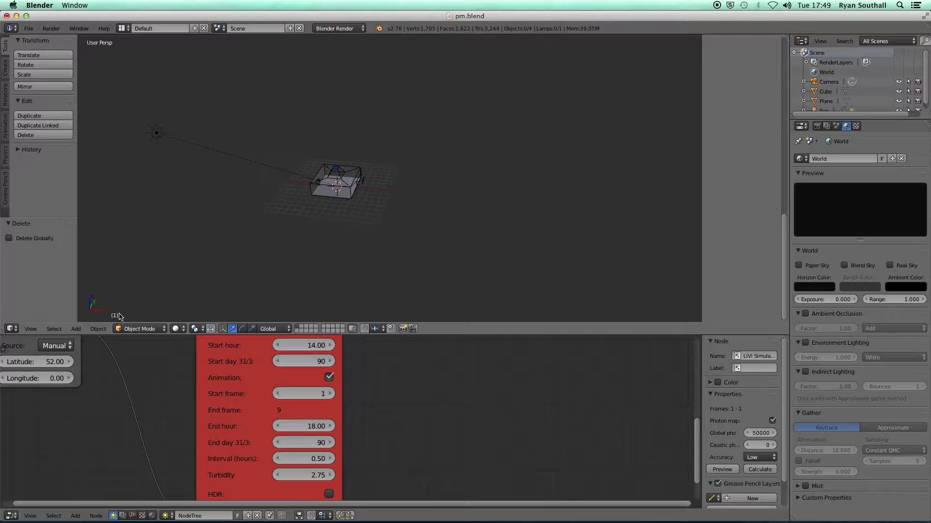
key(ctrl+Up)
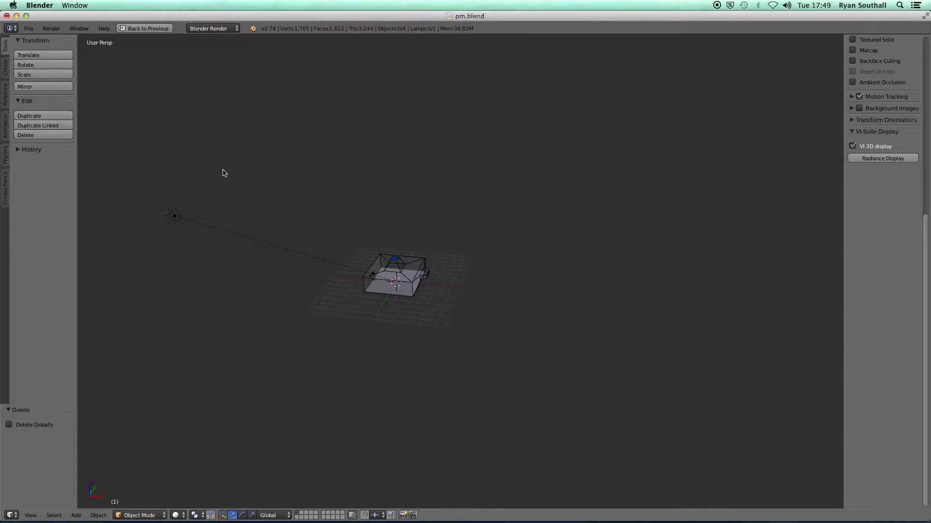
key(ctrl+Up)
key(ctrl+Up)
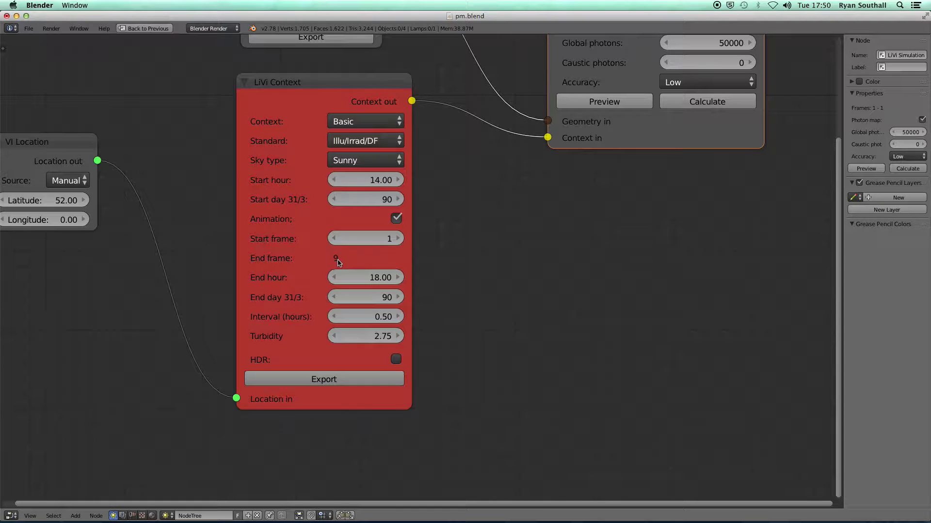
scroll(337, 262, down, 2)
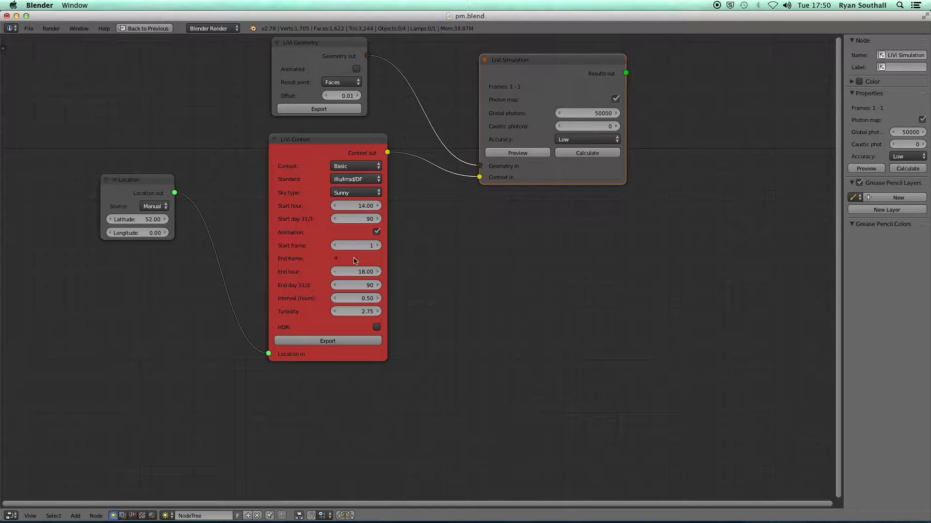
middle_drag(422, 245, 345, 295)
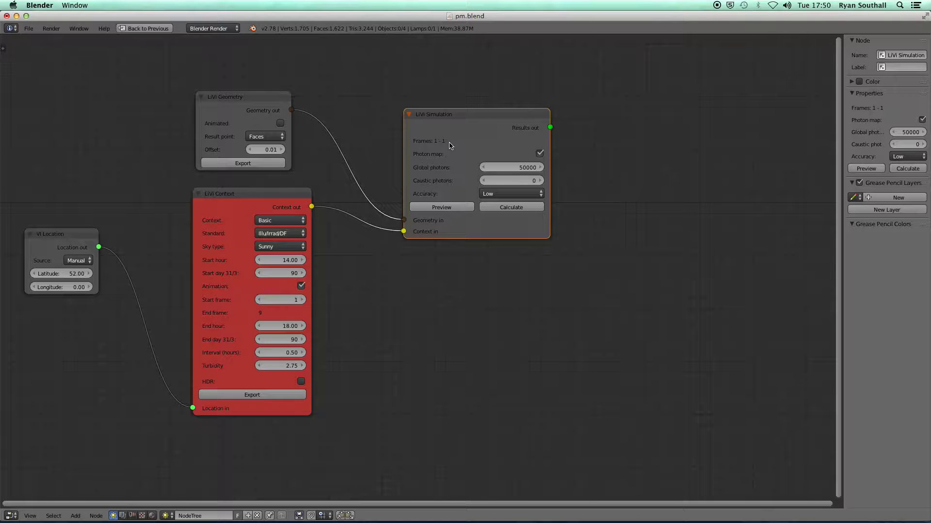
click(280, 403)
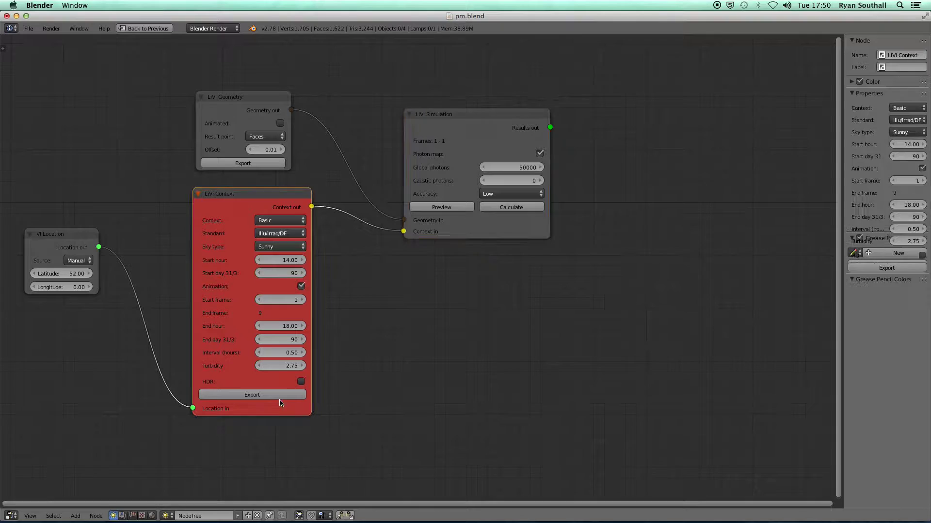
click(280, 396)
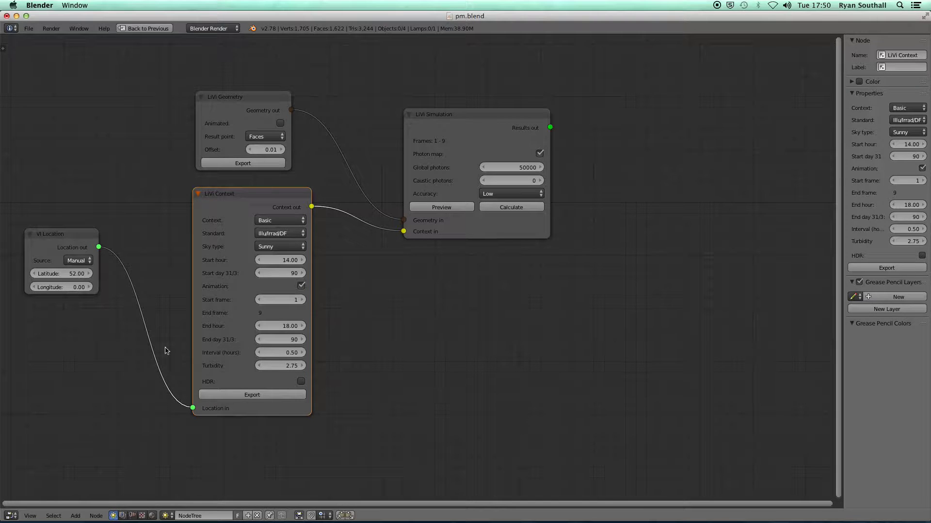
Step: Restore the split 3D-and-nodes layout and orbit to a low side view of the box
key(ctrl+Up)
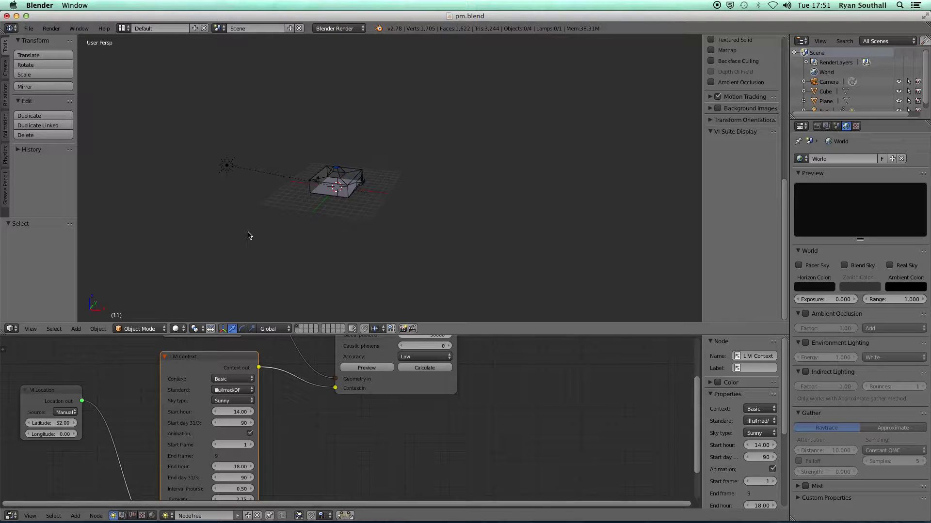
middle_drag(249, 213, 418, 227)
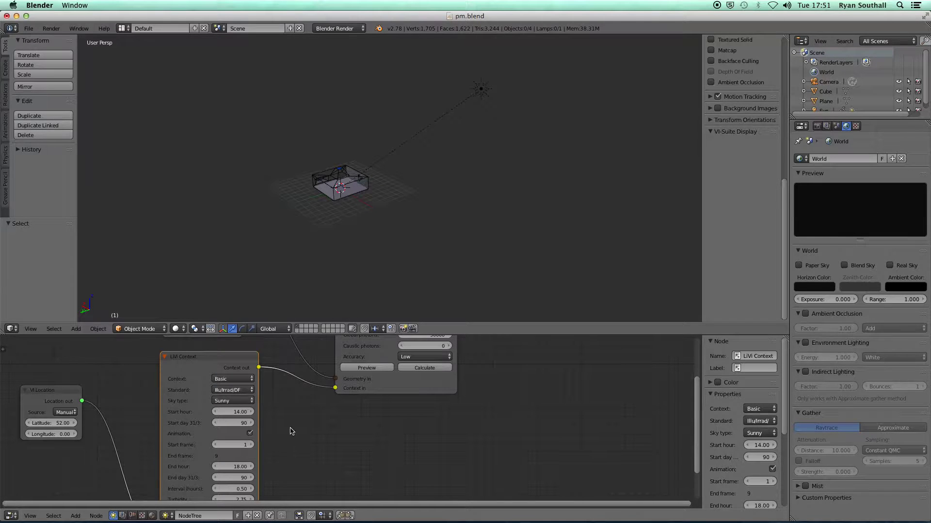
Step: Set the context's start hour to 9 and end hour to 12, then re-export it
middle_drag(291, 431, 318, 402)
click(259, 383)
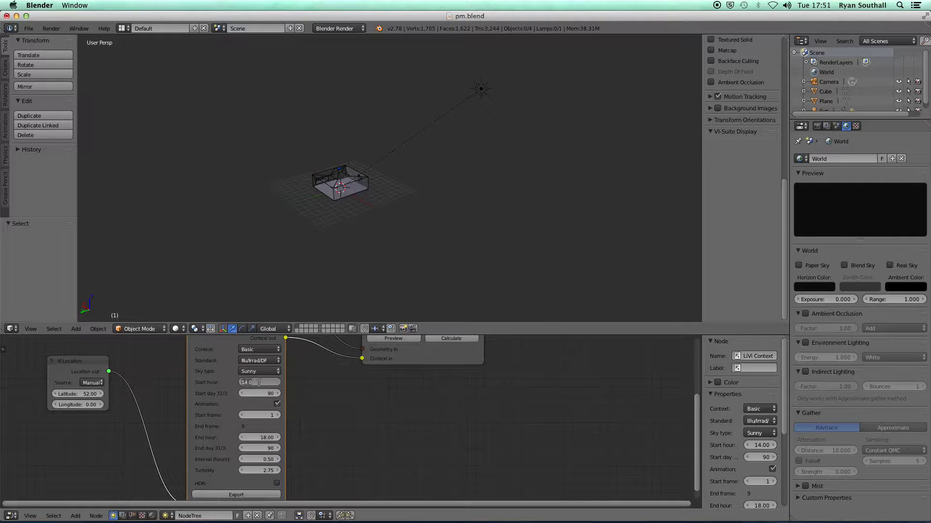
text(09)
key(Return)
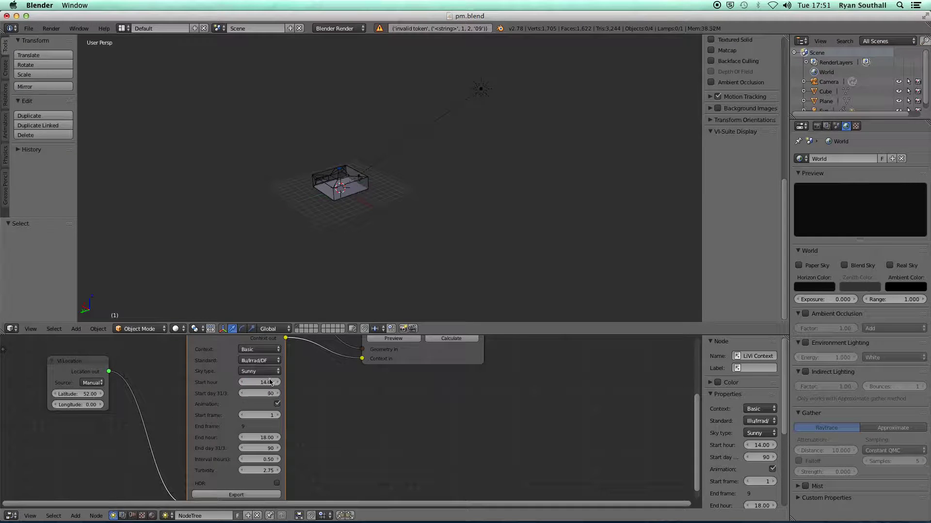
click(264, 382)
key(Return)
click(257, 438)
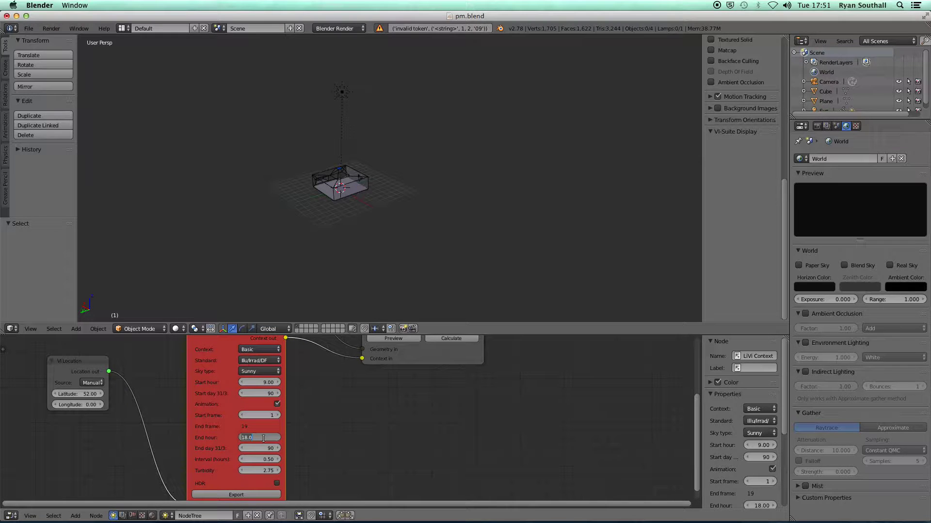
text(12)
key(Return)
click(258, 495)
Step: Change the start hour to 8 and export the sky context again
middle_drag(406, 223, 458, 206)
mouse_move(349, 208)
middle_down()
mouse_move(407, 206)
mouse_move(324, 212)
mouse_move(359, 206)
middle_up()
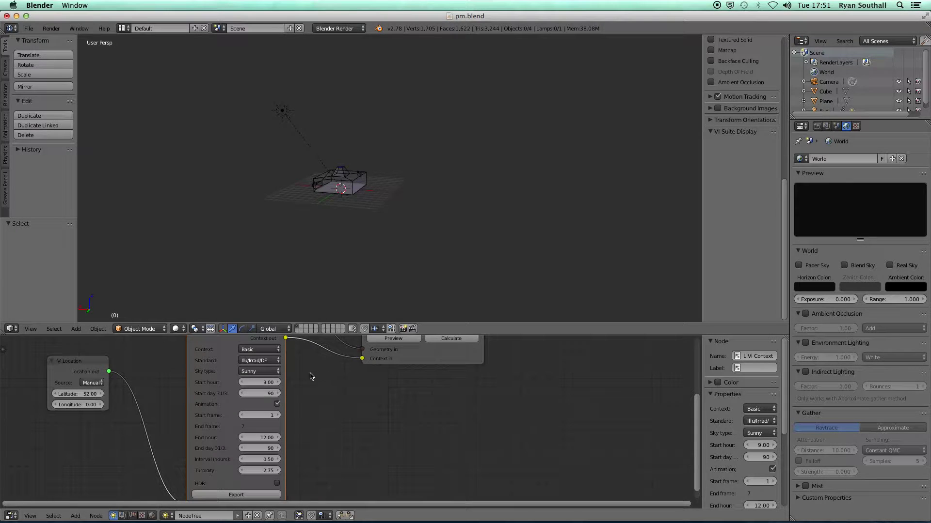
click(262, 383)
key(Return)
scroll(329, 203, up, 8)
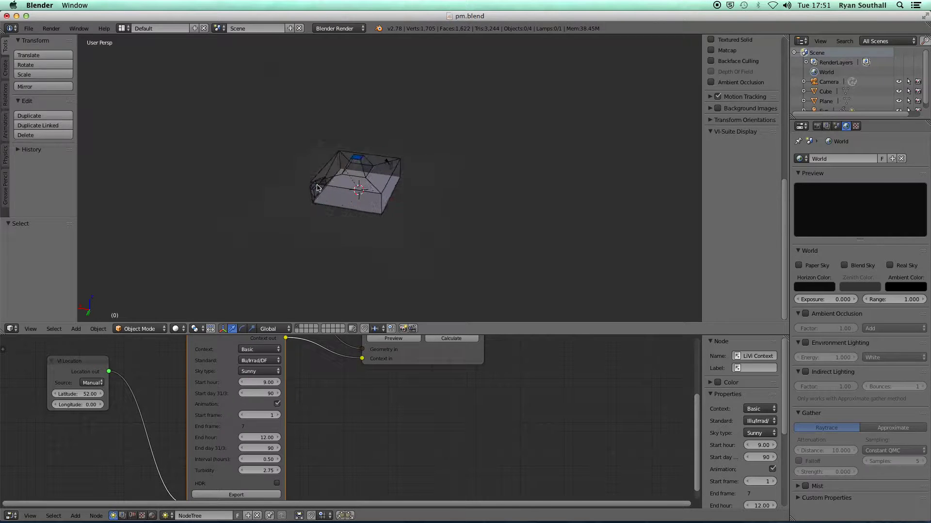
scroll(334, 203, down, 5)
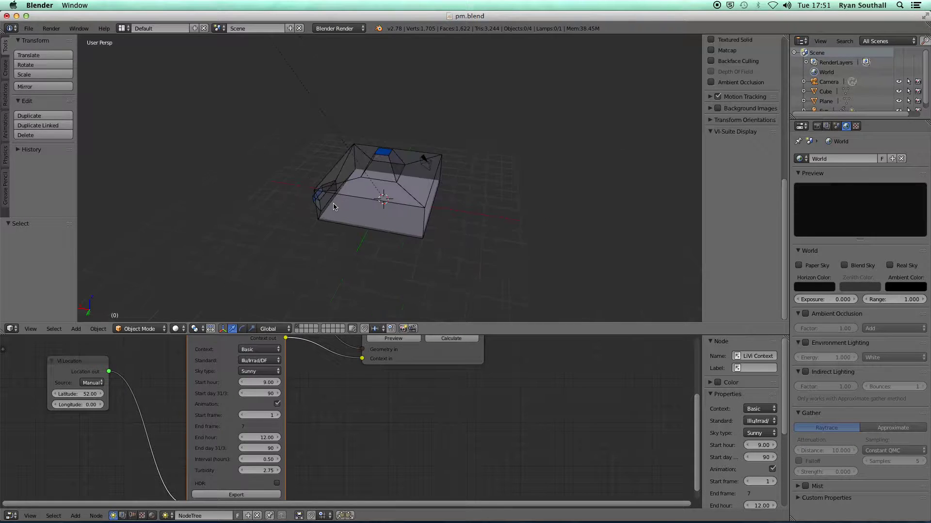
click(261, 383)
text(8)
key(Return)
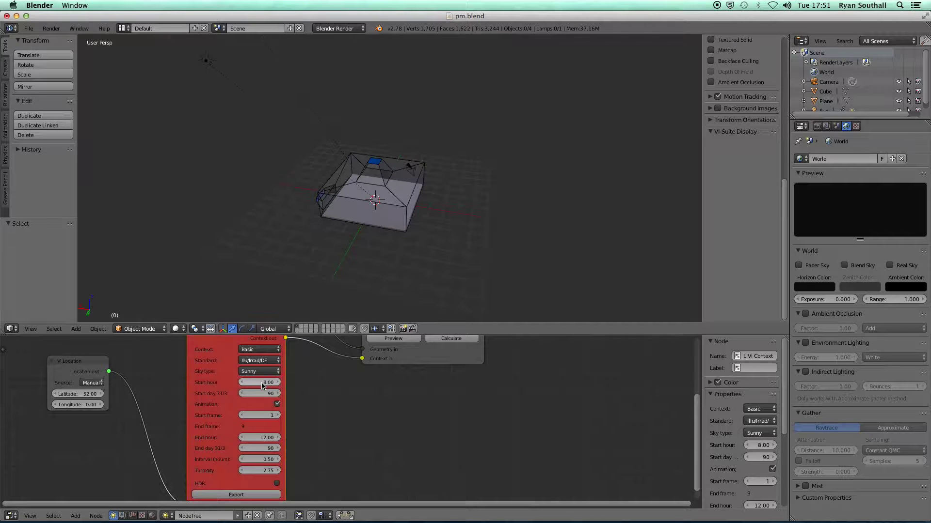
click(249, 495)
scroll(270, 425, down, 2)
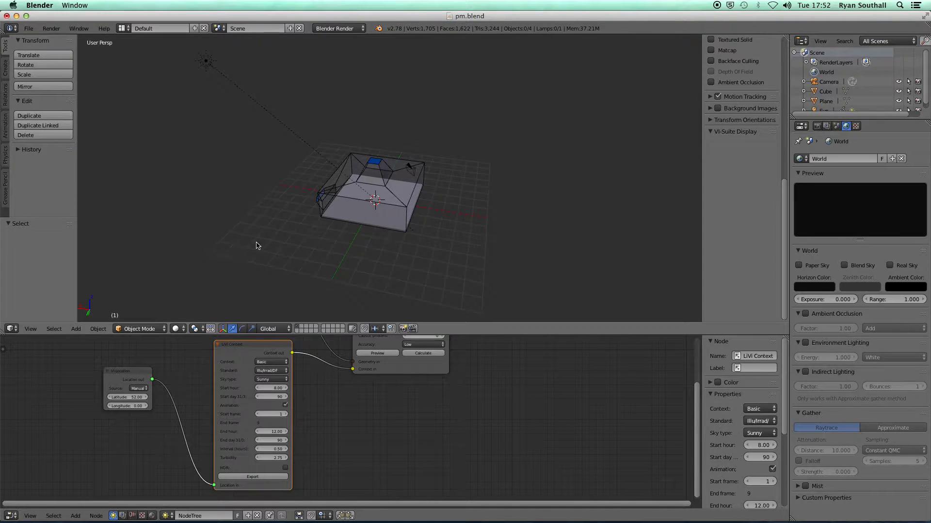
Step: Untick Photon map on the LiVi Simulation node and watch the calculation finish
middle_drag(482, 370, 479, 412)
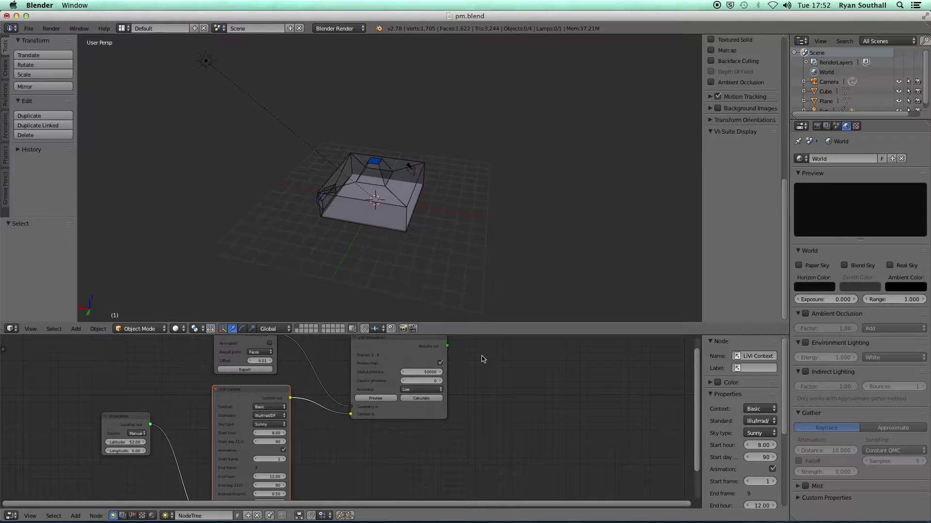
click(440, 363)
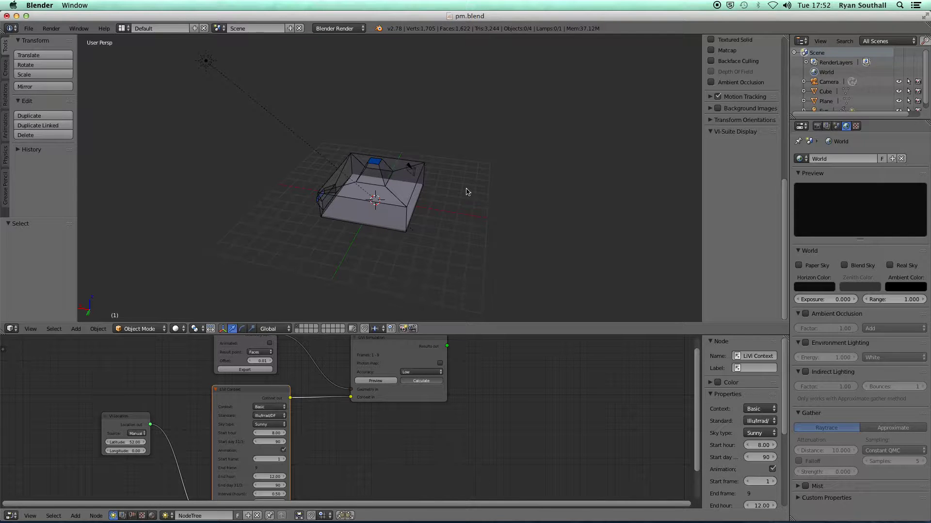
drag(434, 19, 466, 216)
drag(448, 121, 446, 42)
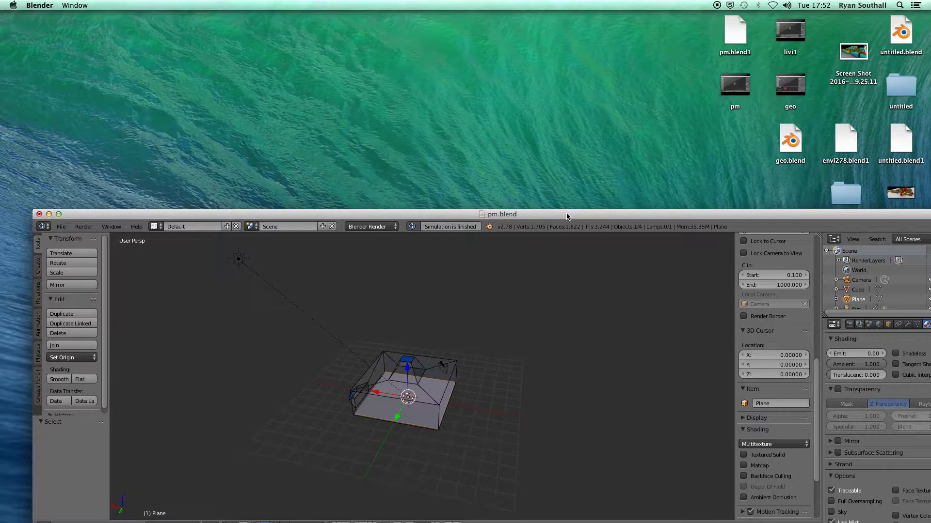
drag(565, 214, 535, 18)
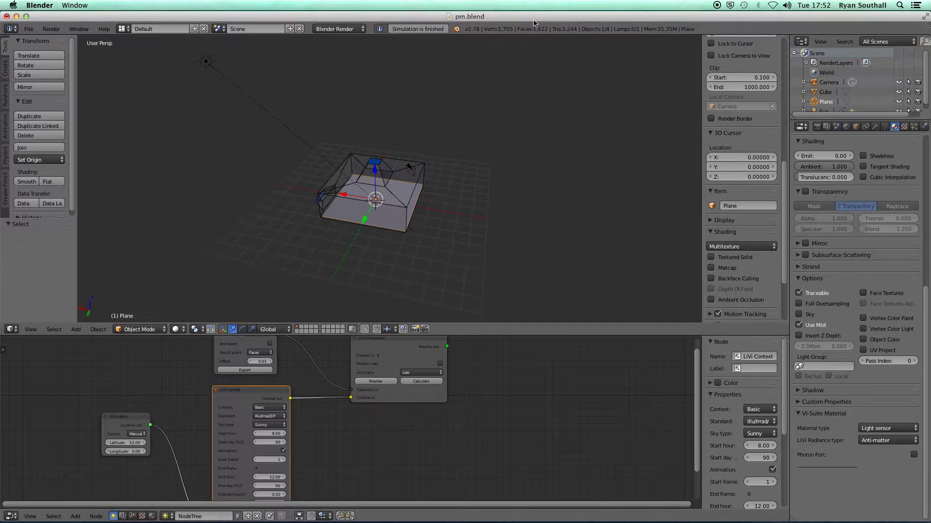
Step: Show the illuminance results on the model with Radiance Display
scroll(783, 246, down, 4)
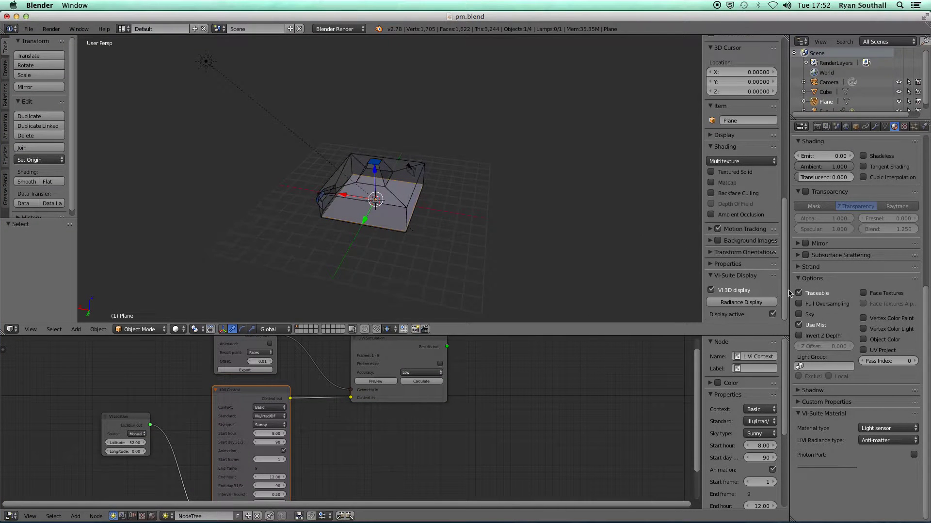
click(741, 302)
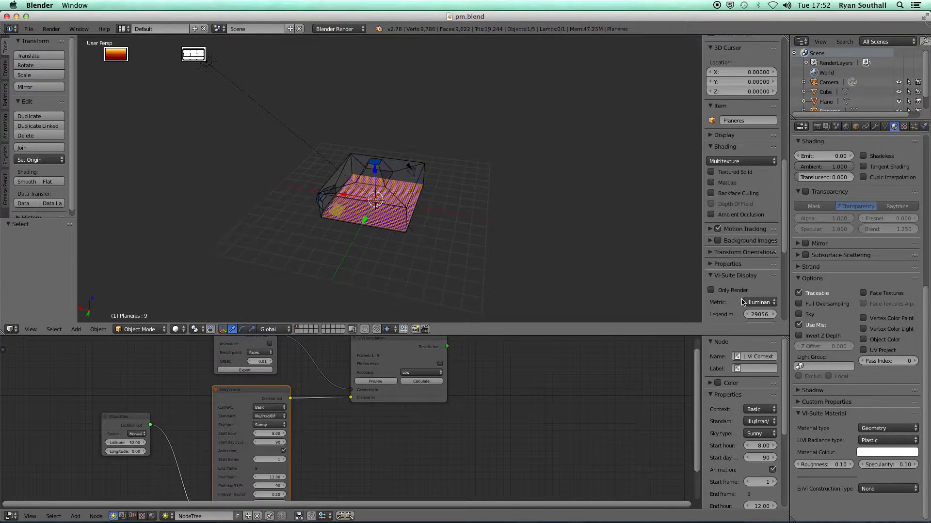
middle_drag(445, 252, 430, 260)
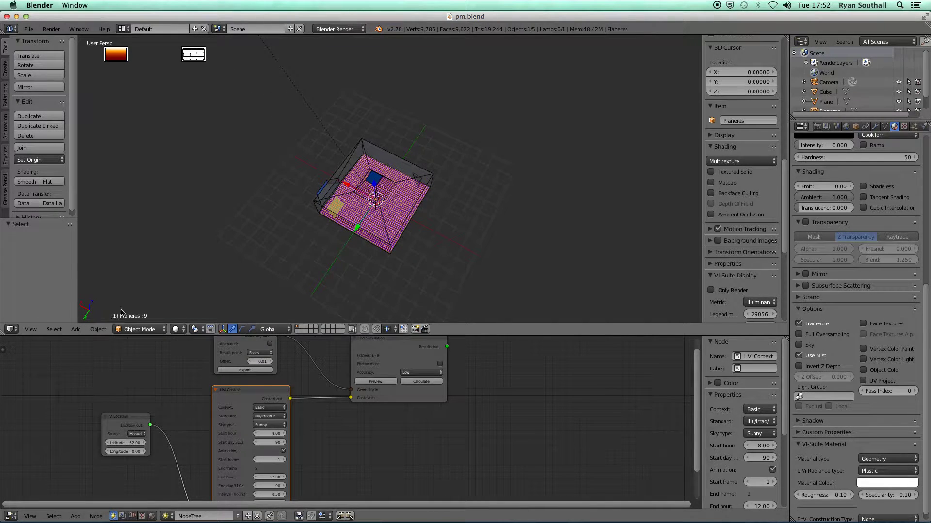
middle_drag(355, 217, 334, 212)
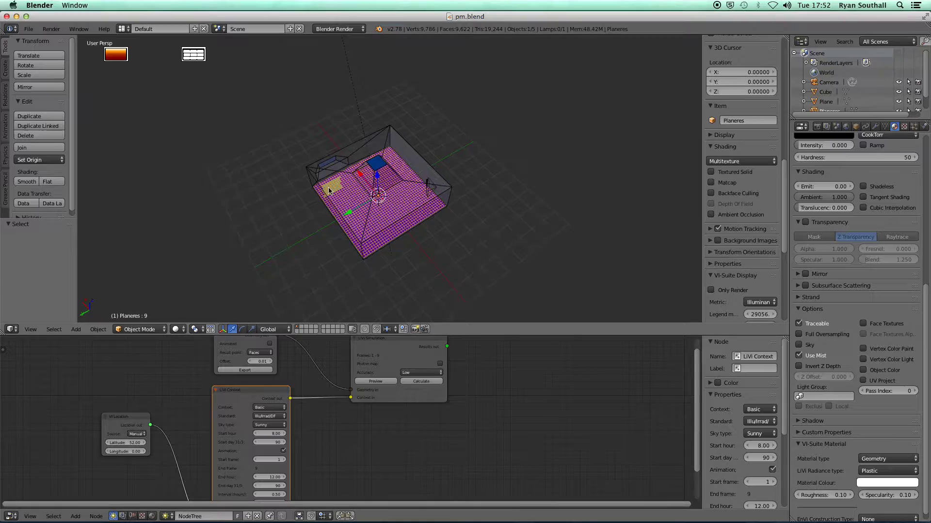
Step: Raise the result blocks' 3D level to 0.42
scroll(339, 196, up, 4)
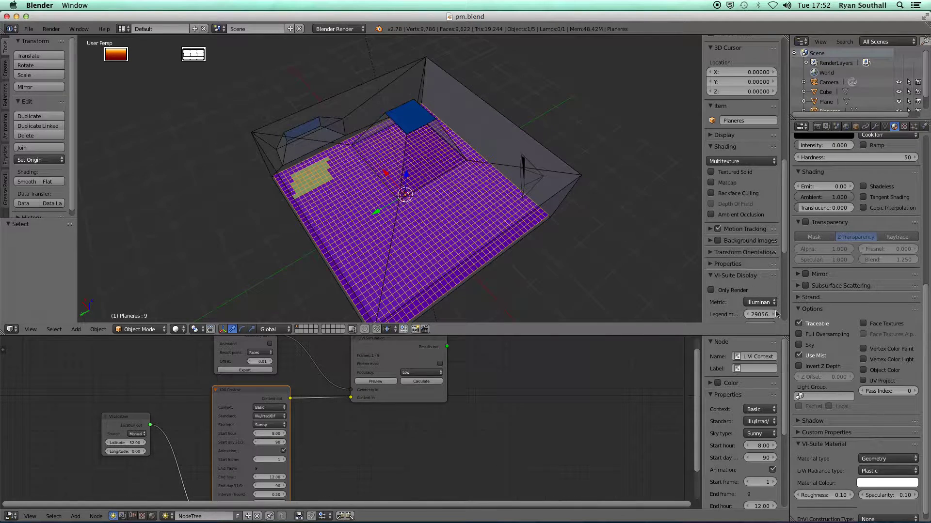
drag(785, 237, 784, 273)
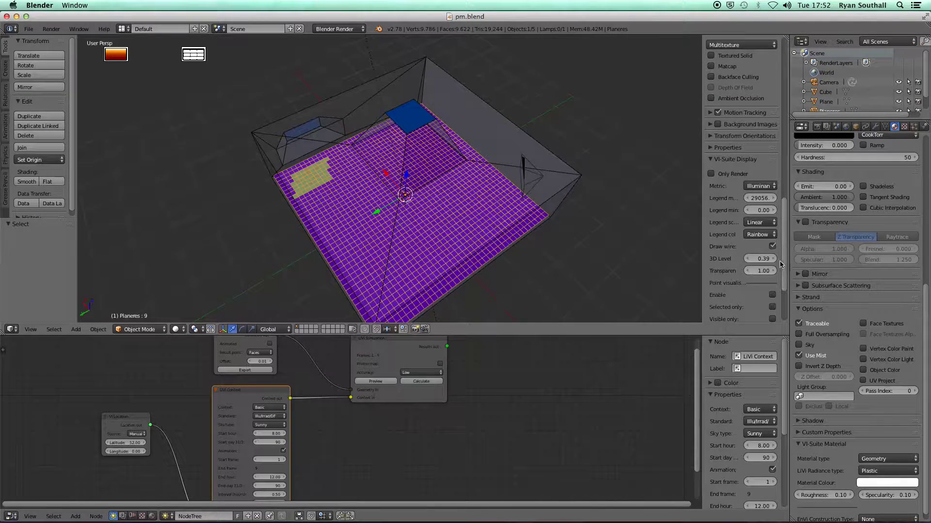
click(774, 259)
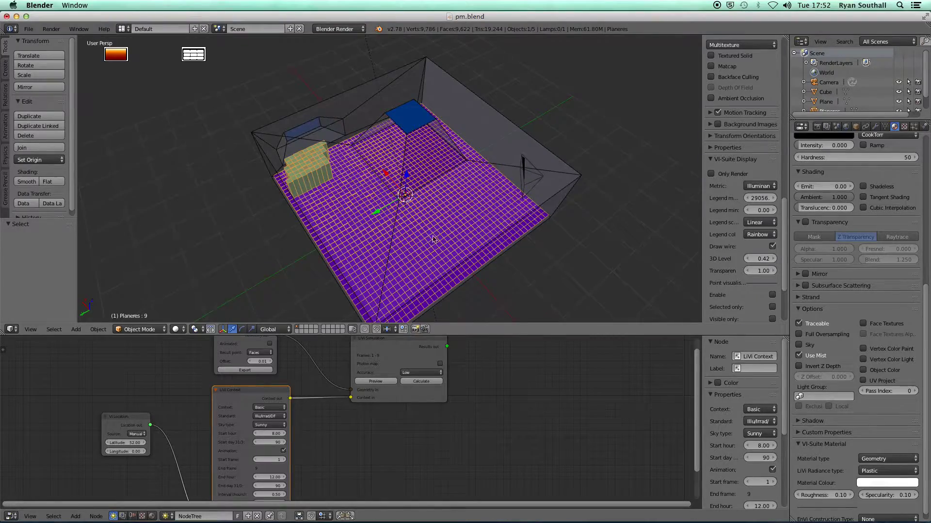
middle_drag(434, 240, 470, 214)
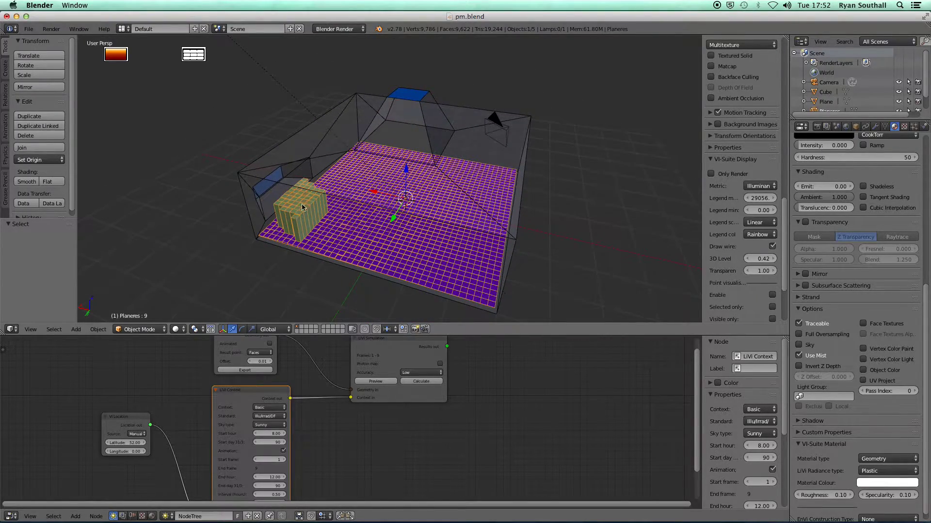
middle_drag(381, 236, 333, 236)
Step: Expand the Lux colour legend and widen the display panel to read full labels
click(116, 58)
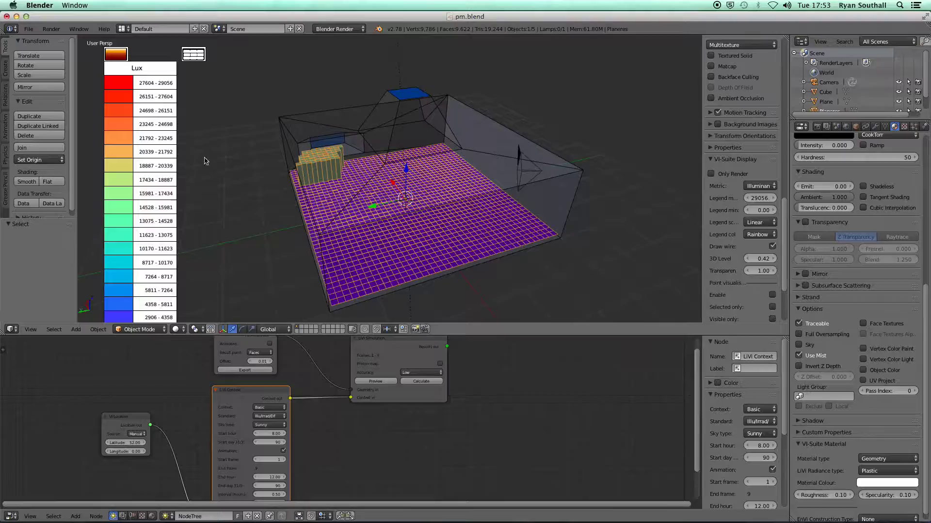
middle_drag(267, 199, 225, 215)
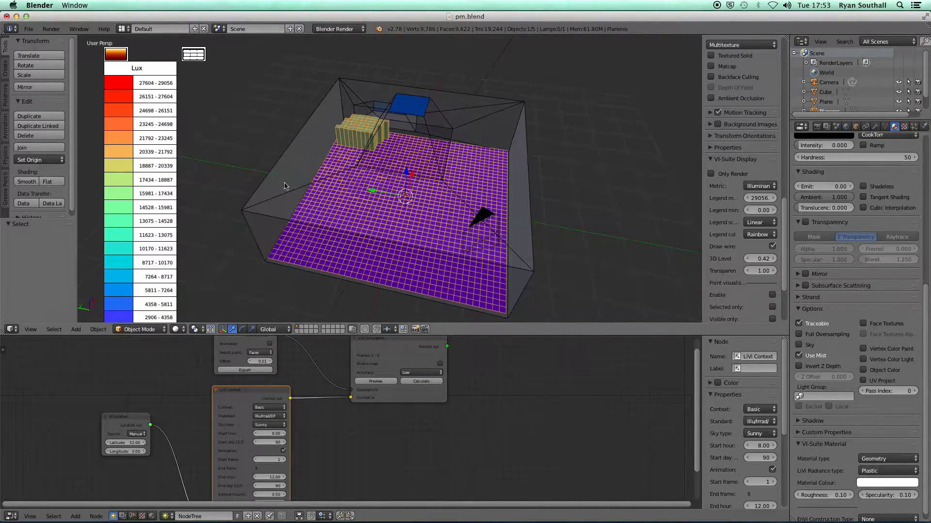
drag(702, 197, 677, 197)
middle_drag(484, 172, 415, 173)
scroll(490, 172, up, 3)
scroll(490, 172, up, 8)
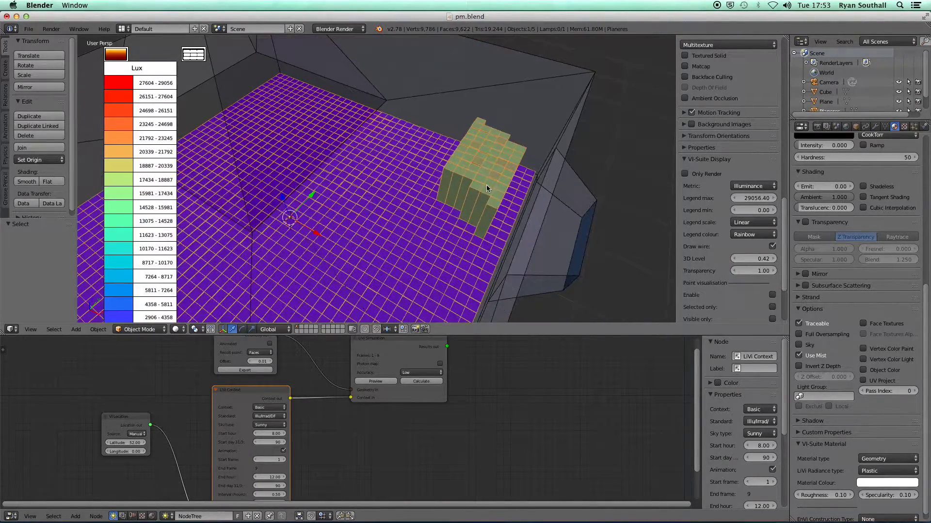
scroll(488, 170, down, 8)
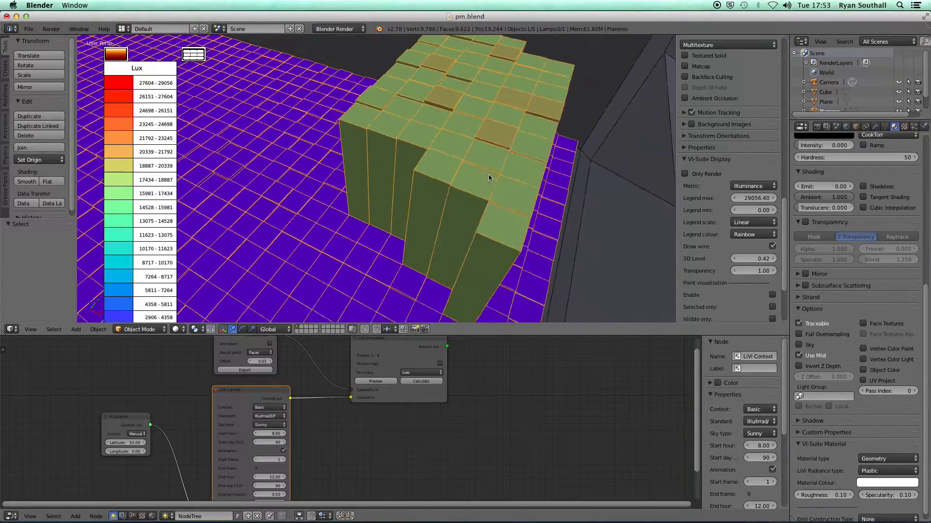
scroll(477, 171, down, 6)
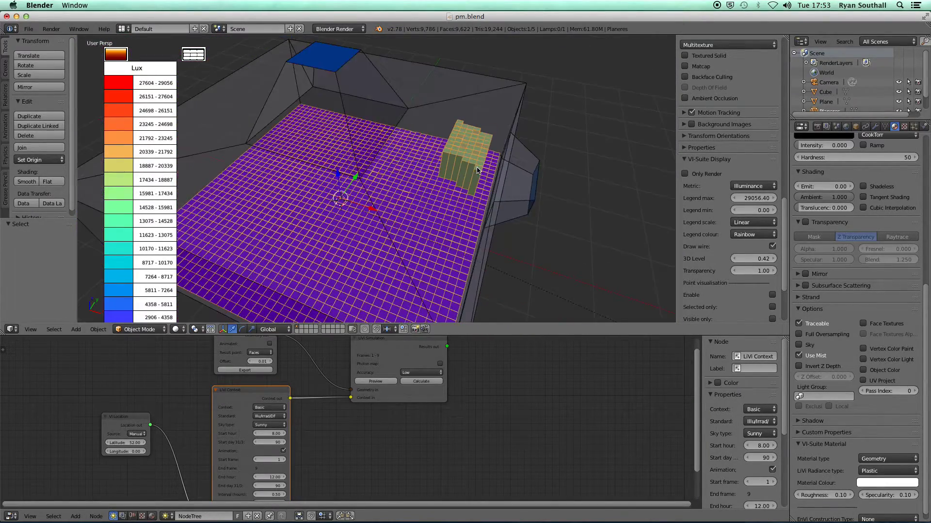
middle_drag(477, 170, 522, 173)
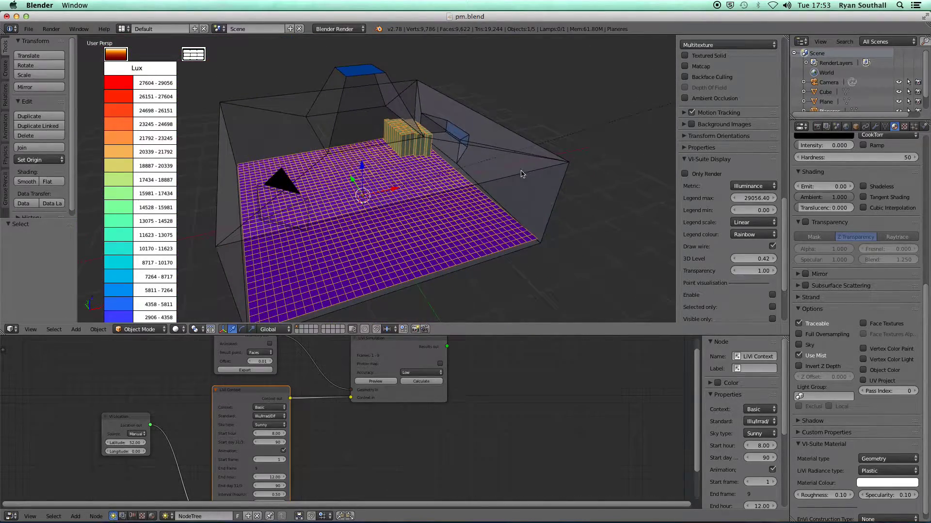
Step: Set the legend maximum to 2500 lux and inspect the graded floor map
click(750, 199)
text(2500)
key(Return)
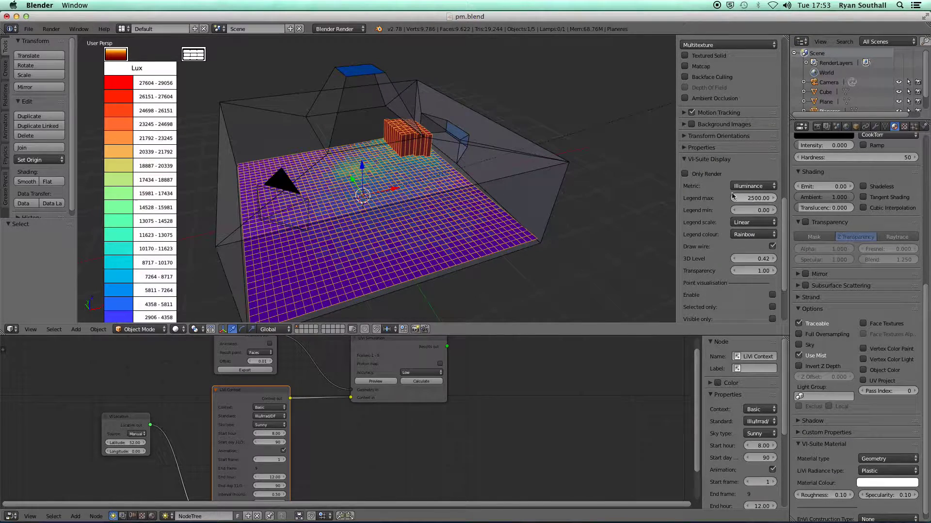
middle_drag(390, 187, 348, 204)
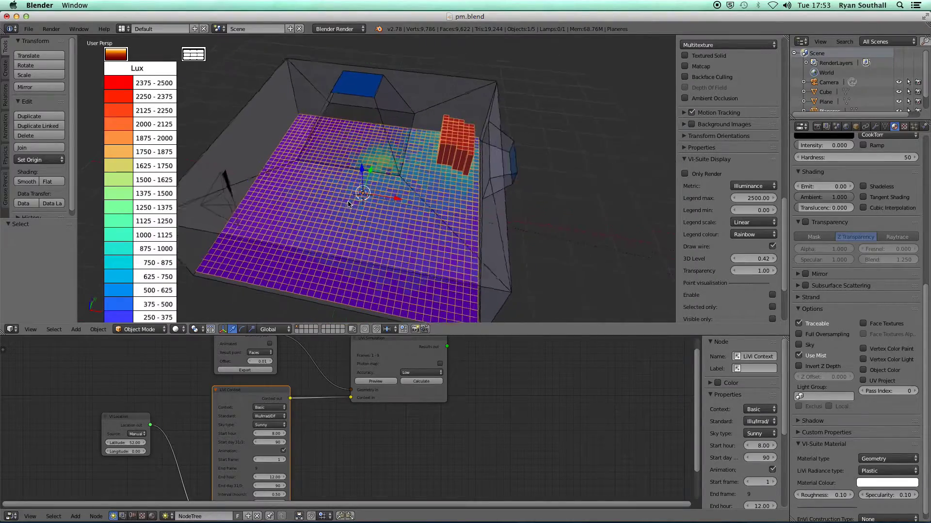
middle_drag(471, 188, 468, 163)
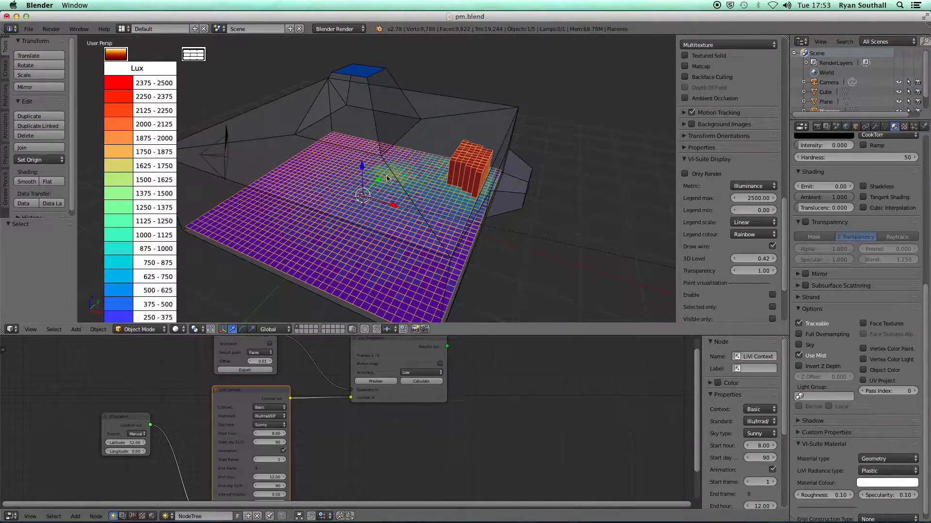
middle_drag(391, 238, 447, 238)
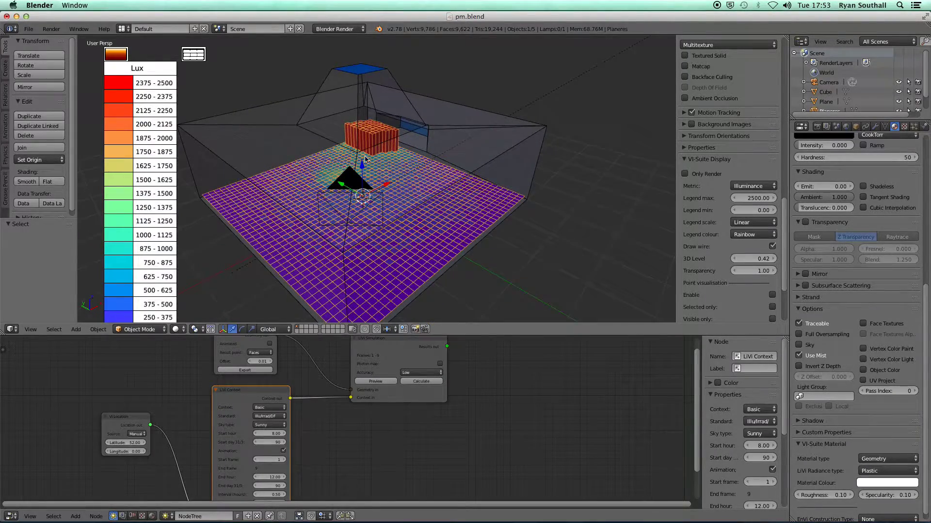
middle_drag(365, 159, 370, 200)
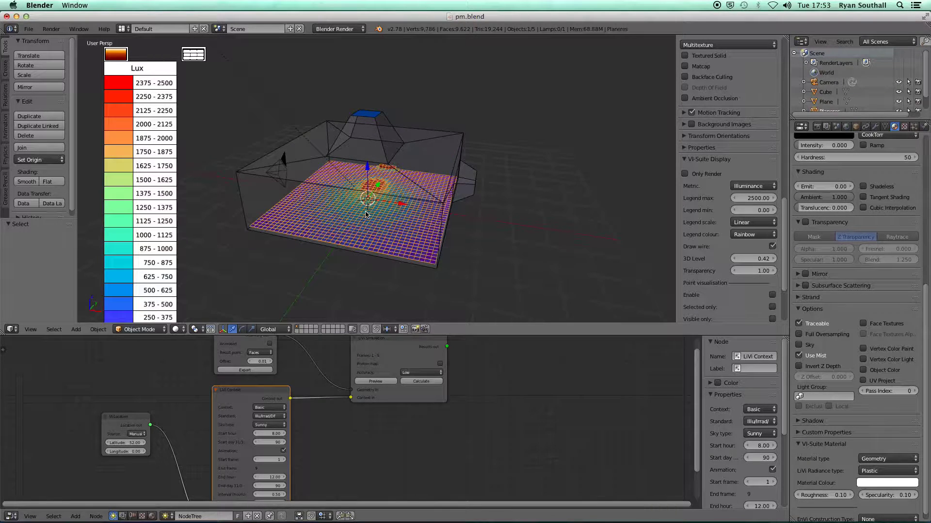
Step: Step a frame and play back the lux results animation
key(Right)
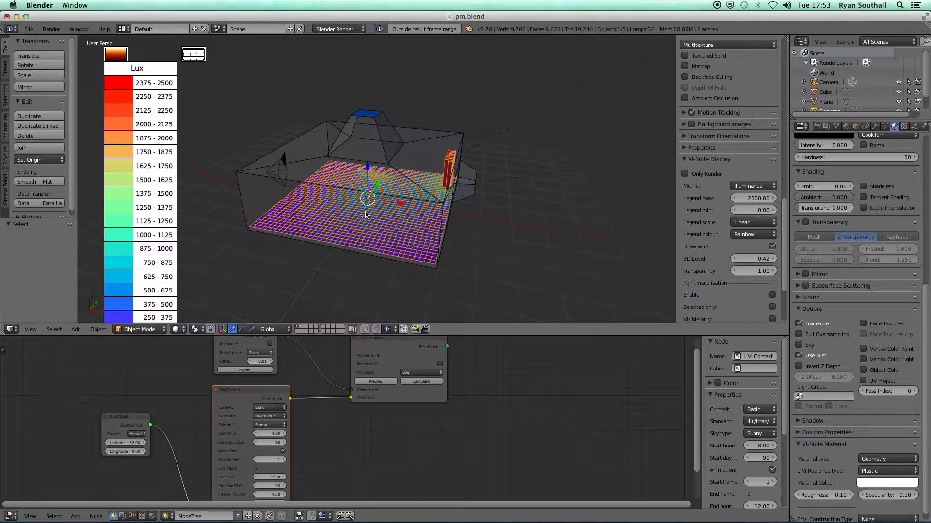
middle_drag(400, 208, 369, 221)
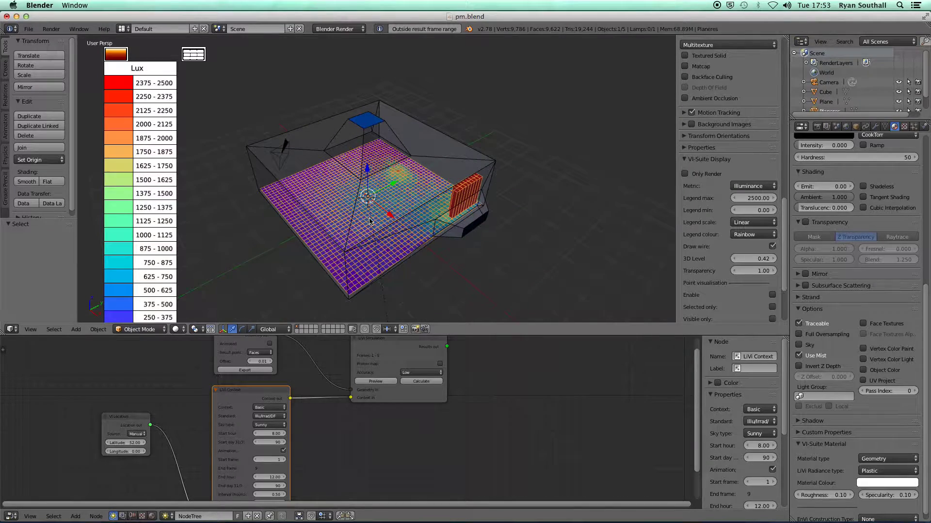
key(alt+a)
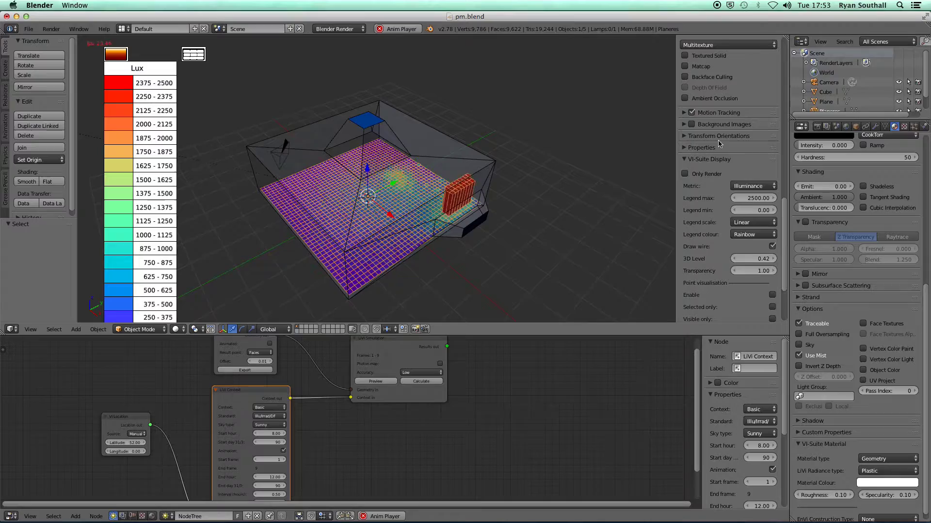
Step: Set the Render frame rate to Custom with 1 fps
click(817, 126)
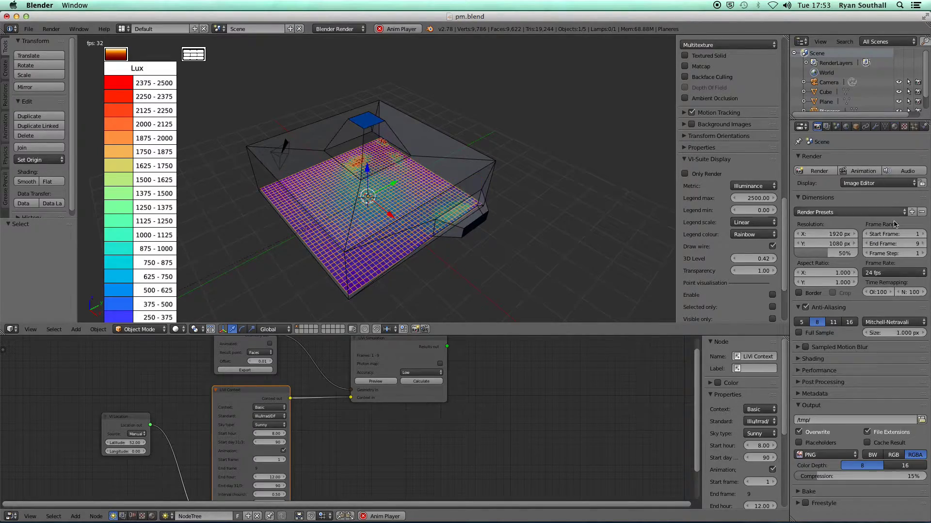
click(896, 273)
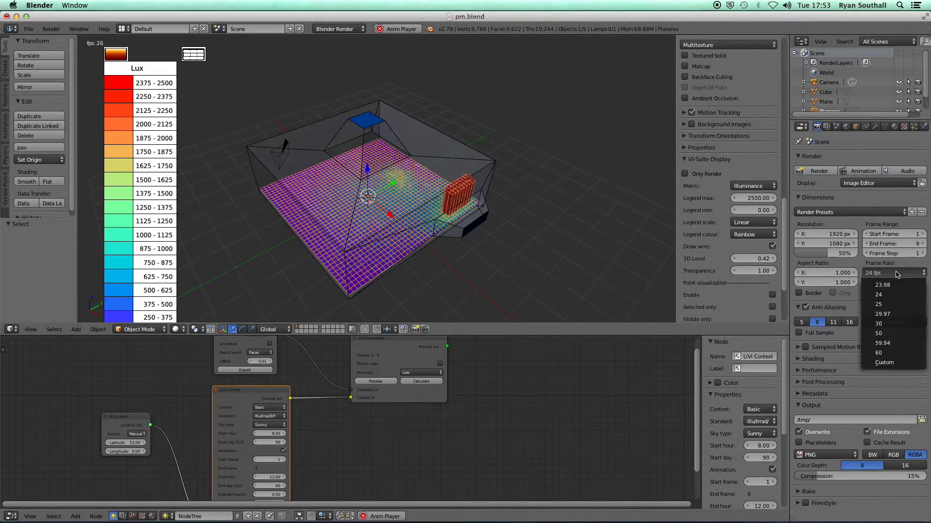
click(889, 361)
click(887, 283)
text(1)
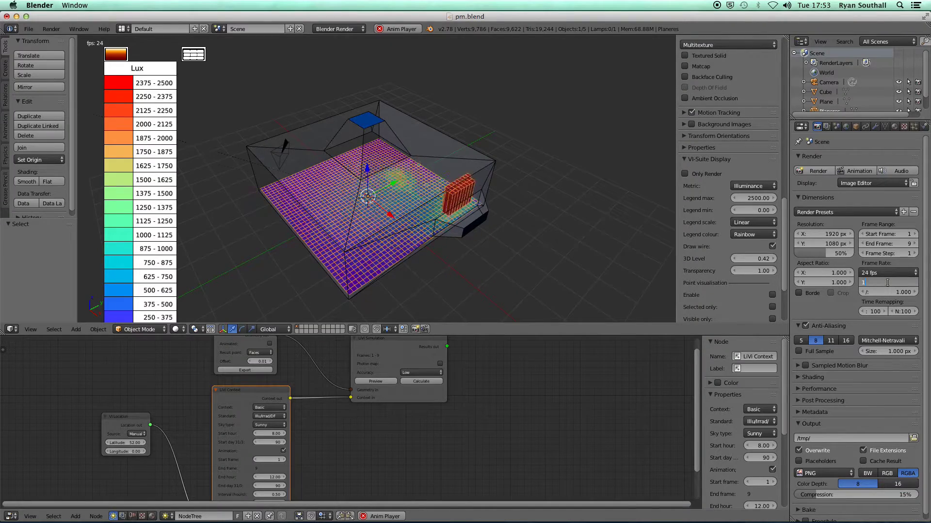
key(Return)
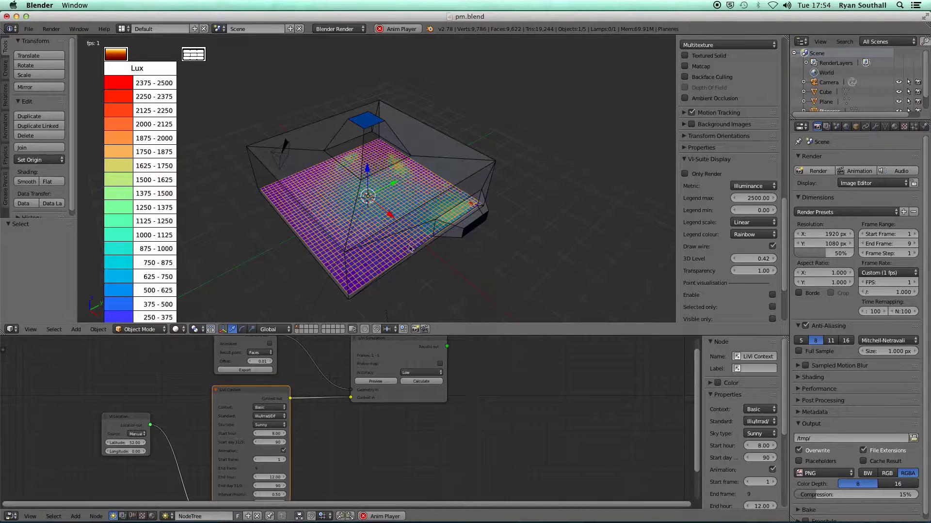
Step: Enable Point visualisation lux labels at font size 18 and play the animation to check them
key(Escape)
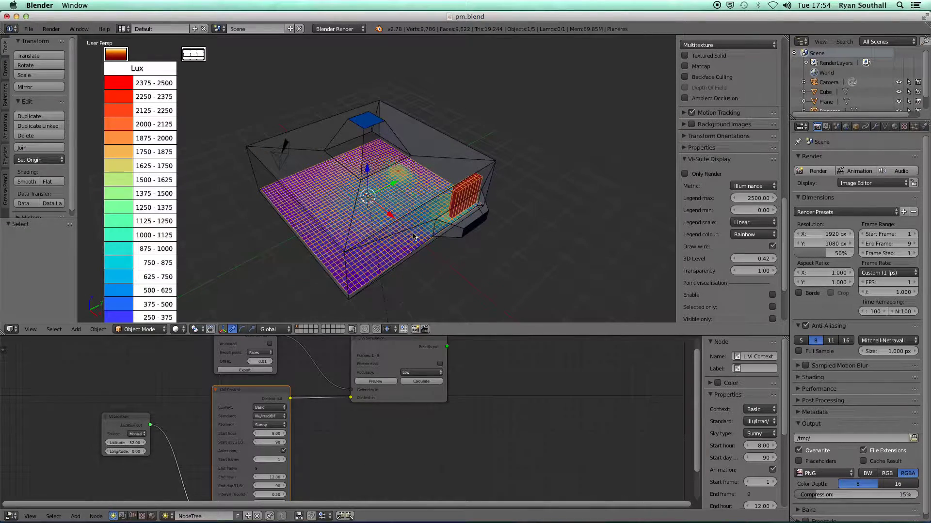
scroll(396, 227, up, 5)
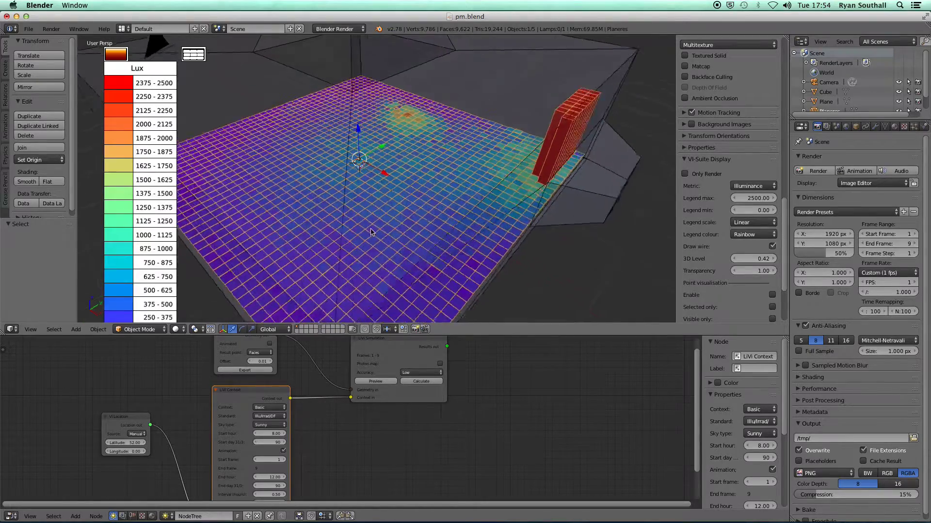
scroll(381, 231, up, 2)
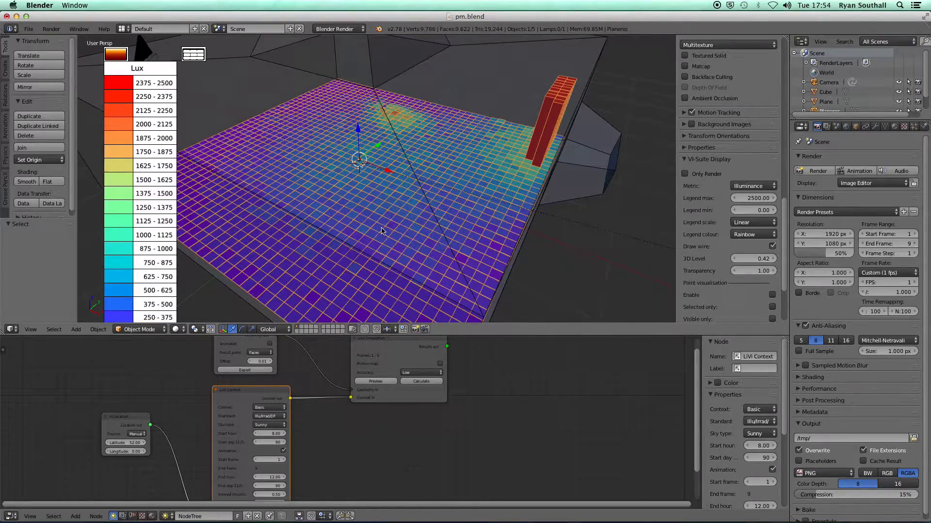
click(773, 295)
scroll(375, 251, up, 4)
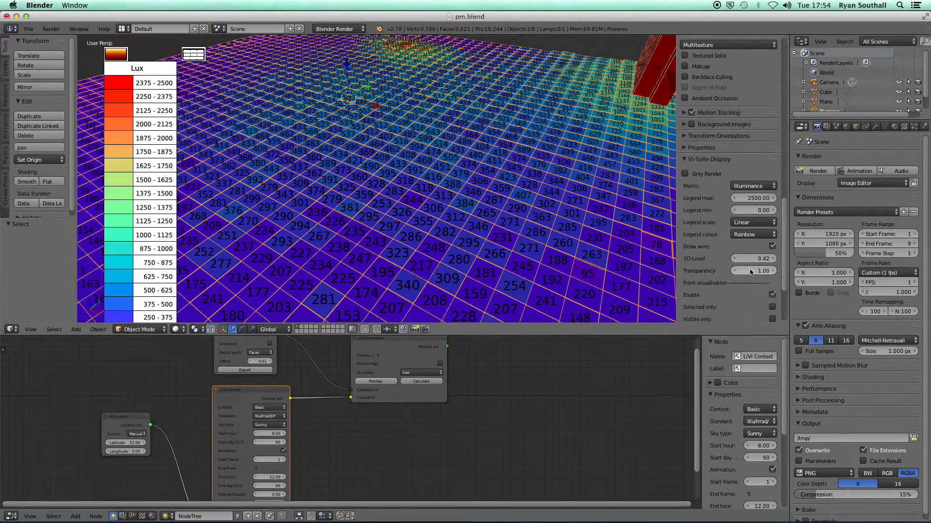
scroll(750, 286, down, 5)
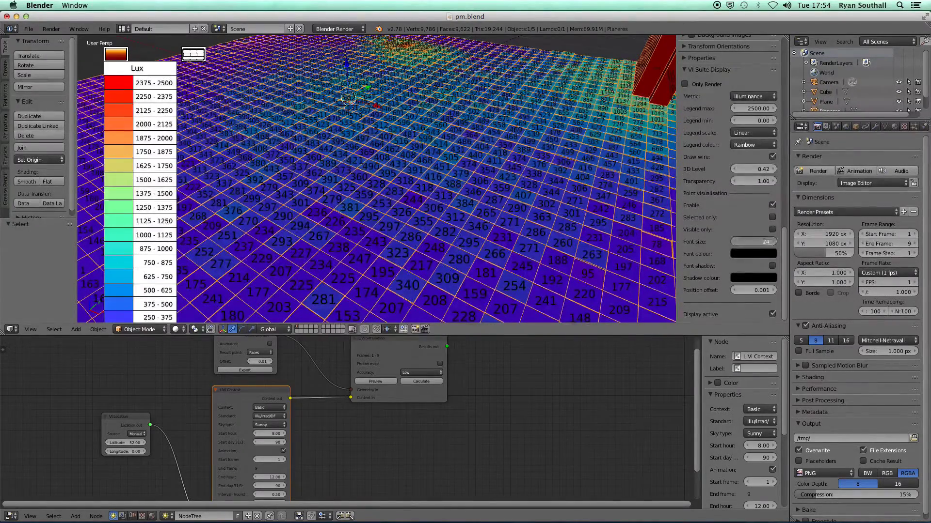
drag(754, 241, 730, 242)
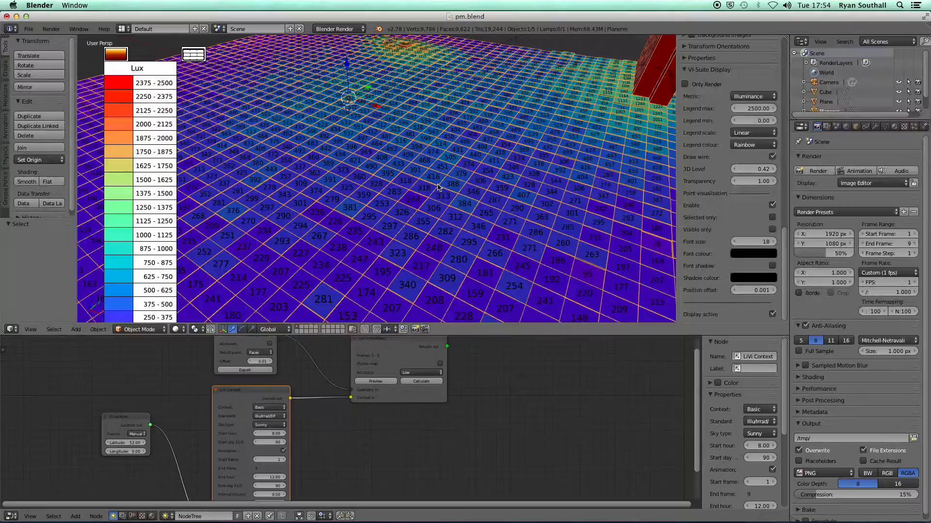
key(alt+a)
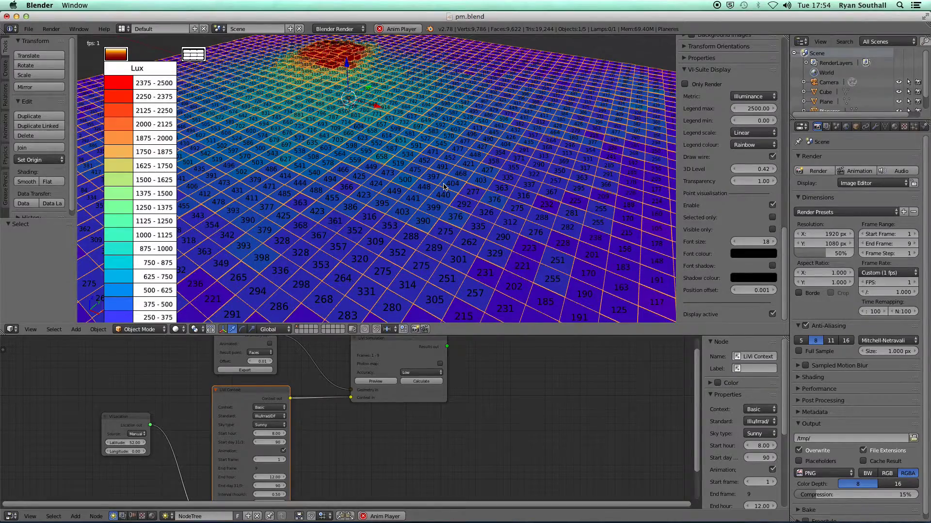
key(Escape)
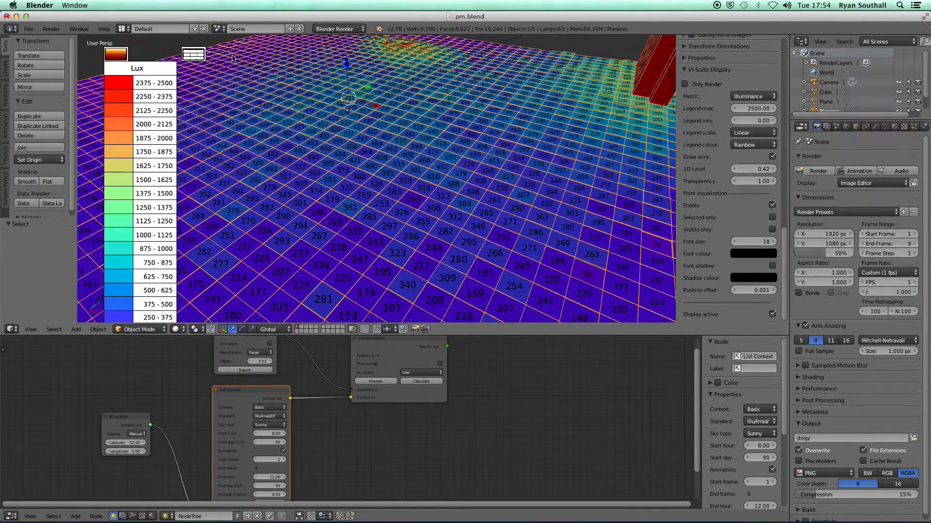
Step: Show the Min/Average/Max illuminance table, move it aside, and briefly play the animation
click(194, 55)
drag(193, 55, 205, 52)
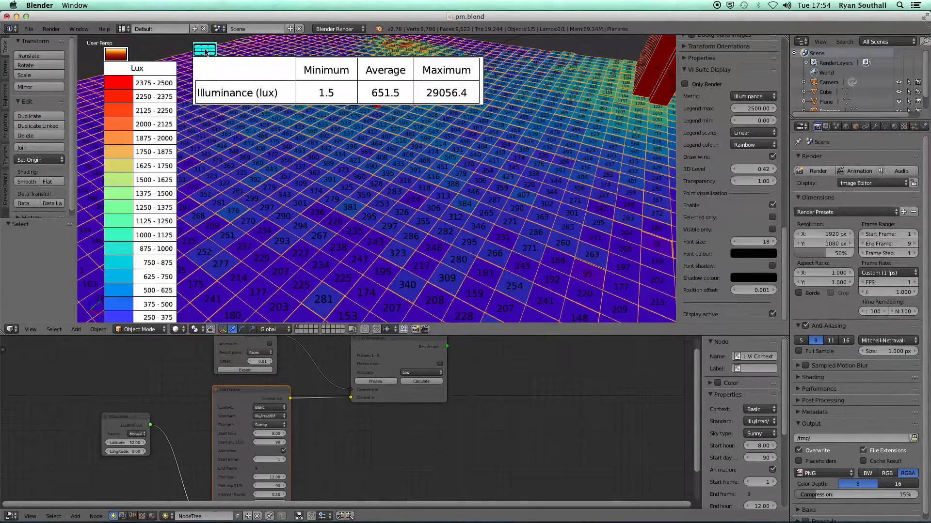
key(alt+a)
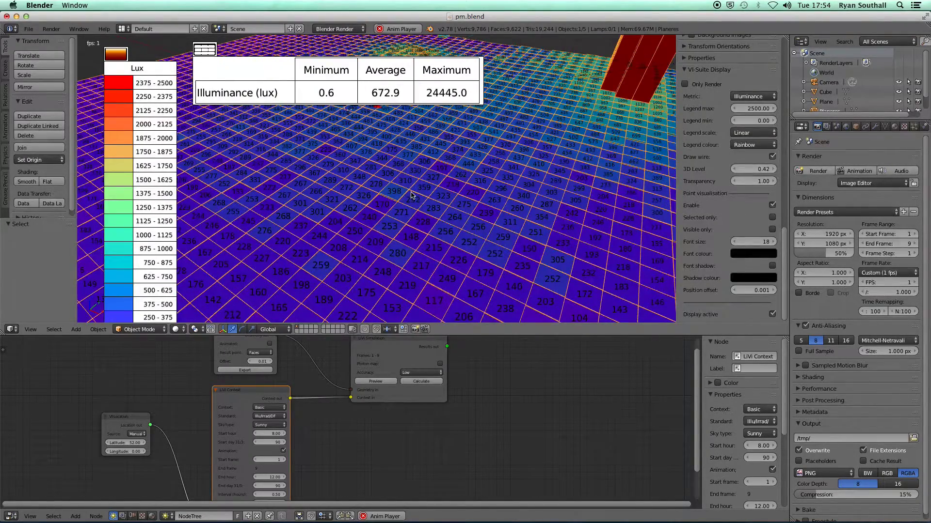
key(Escape)
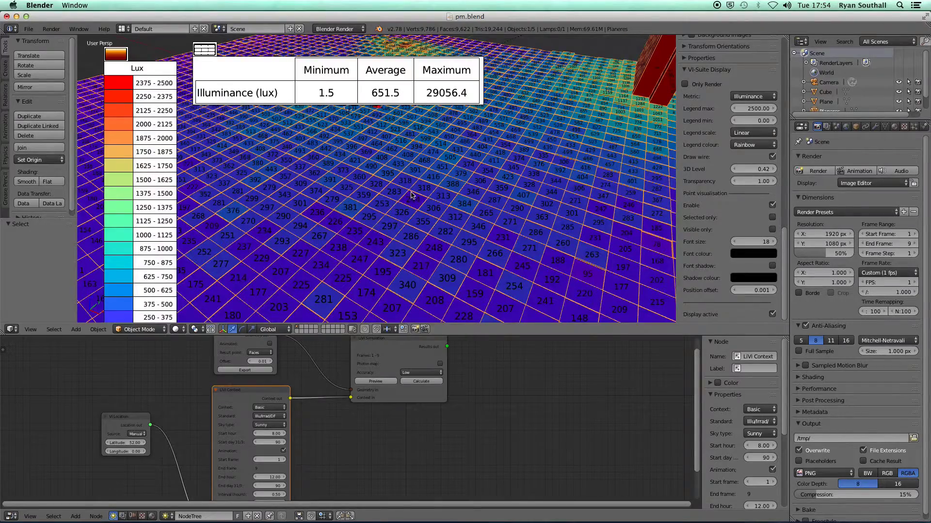
Step: Look over the available result metrics and orbit around the results plane
scroll(411, 195, down, 6)
click(754, 97)
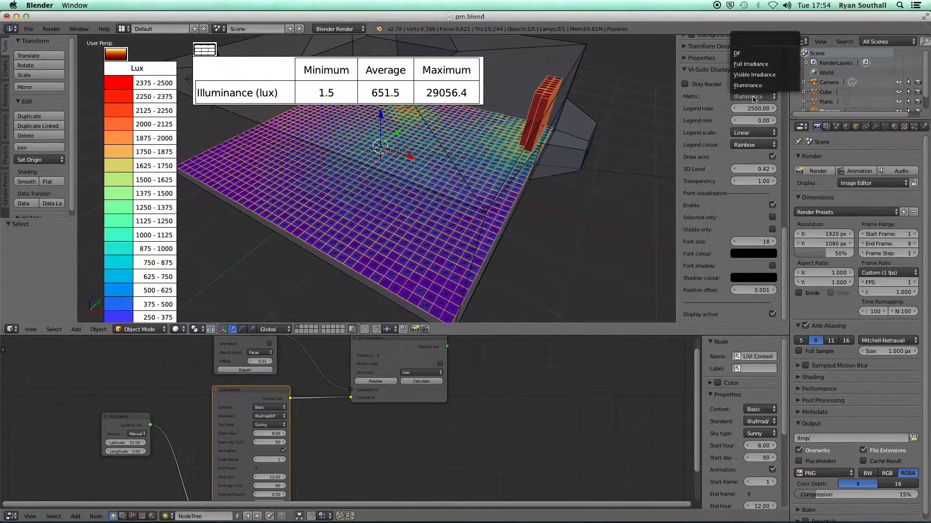
middle_drag(421, 206, 485, 201)
middle_drag(449, 174, 357, 145)
Step: Hide the illuminance statistics table and orbit around the room
drag(215, 53, 204, 51)
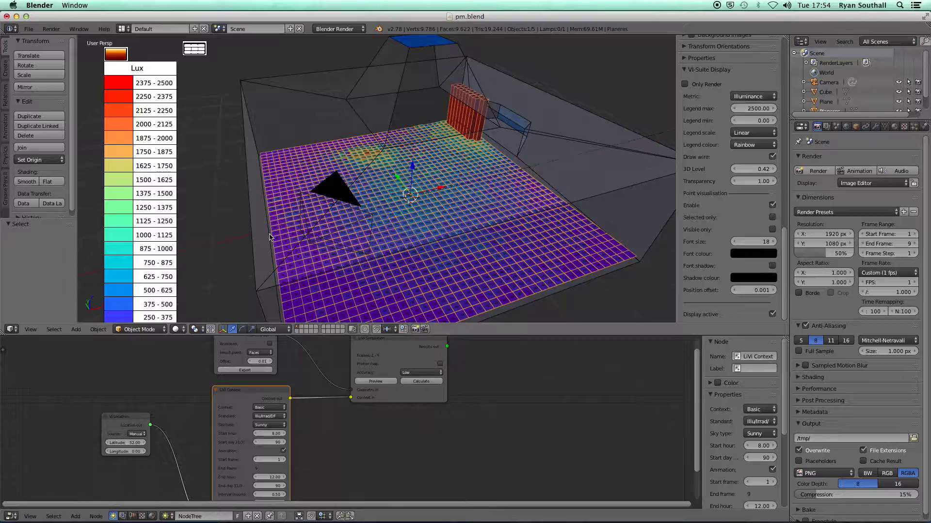
middle_drag(413, 204, 433, 132)
scroll(439, 193, down, 3)
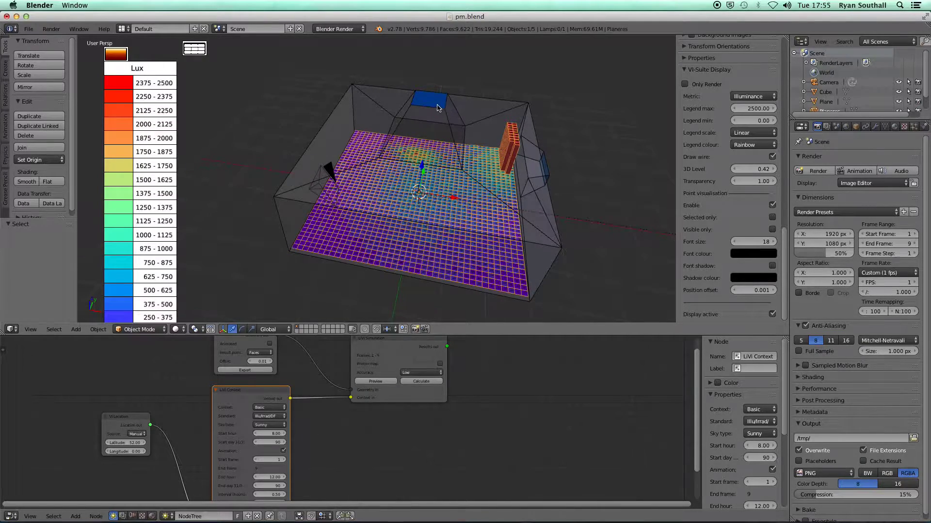
Step: Select the room's box mesh and enter Edit Mode
mouse_move(439, 108)
middle_down()
mouse_move(455, 101)
mouse_move(434, 113)
middle_up()
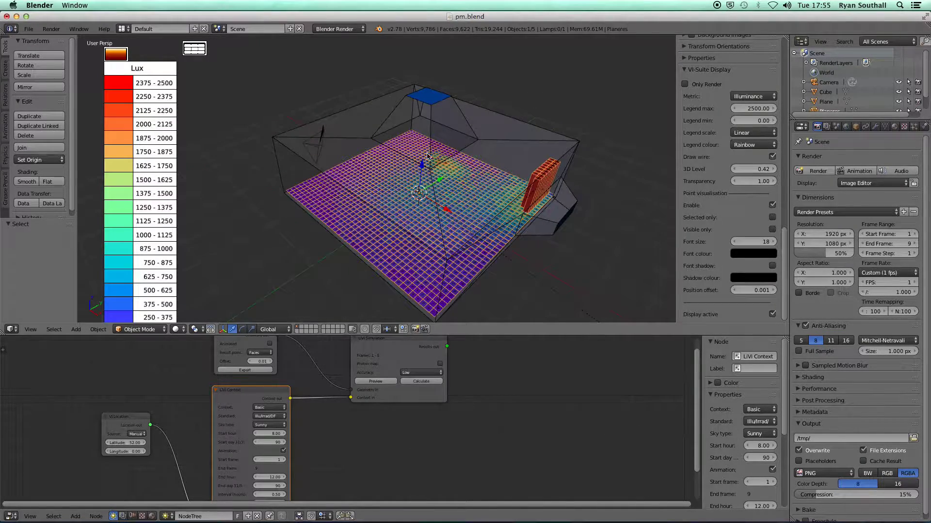
right_click(432, 113)
key(Tab)
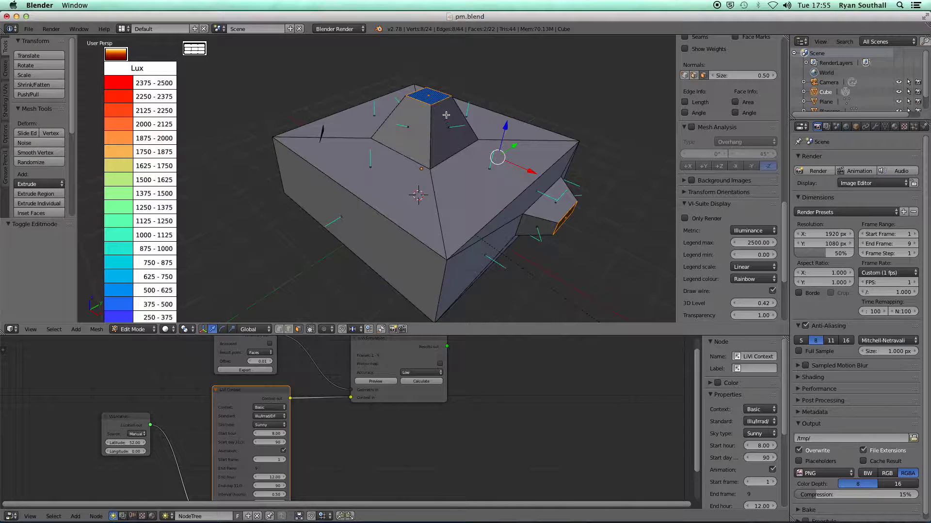
Step: Show the mesh data properties and return the box to Object Mode
click(885, 127)
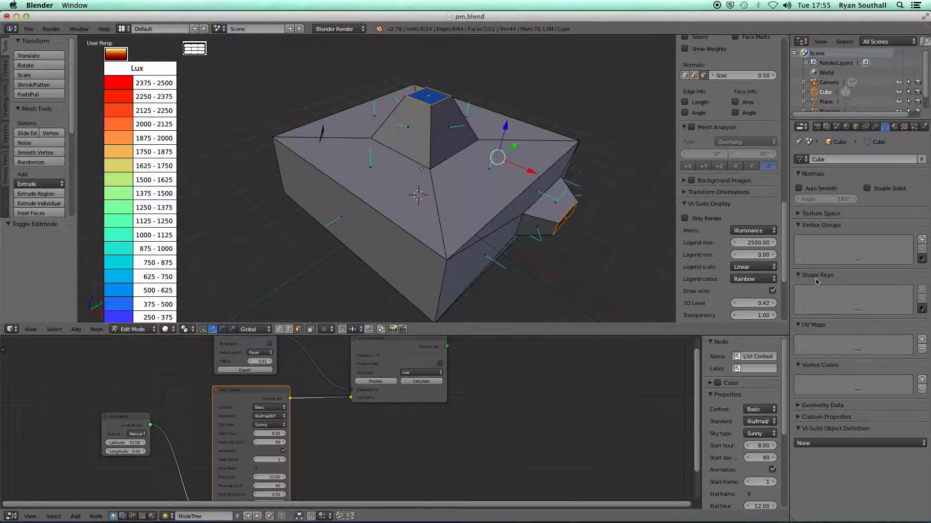
middle_drag(504, 234, 457, 181)
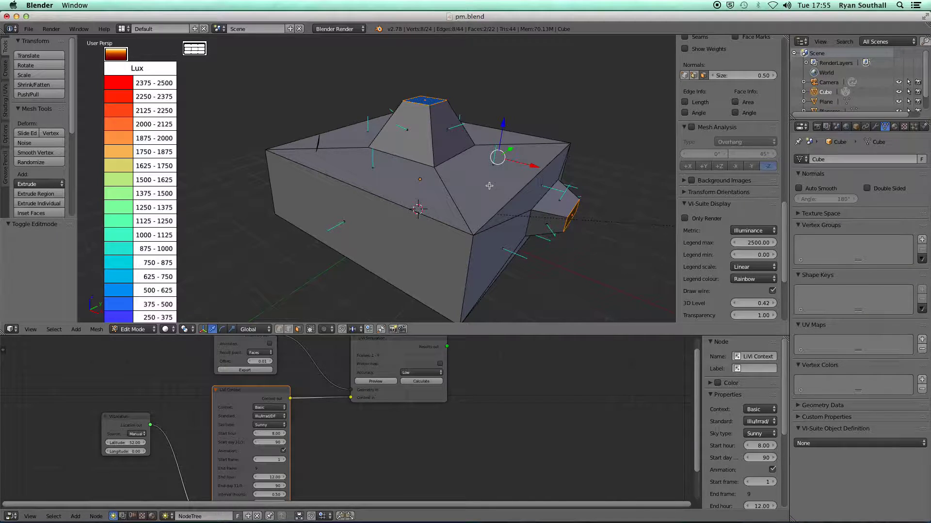
key(Tab)
middle_drag(500, 184, 458, 184)
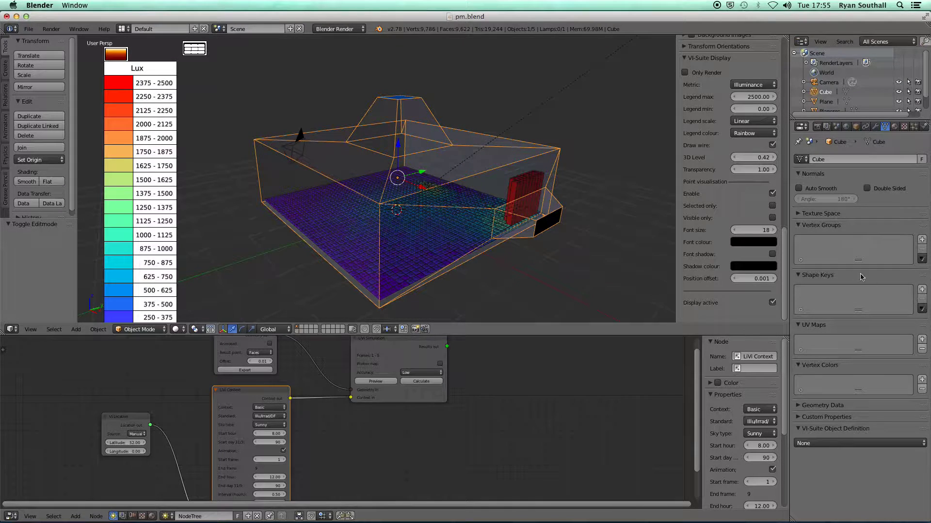
Step: Add the Basis and Key 1 shape keys, leaving Basis active
click(922, 289)
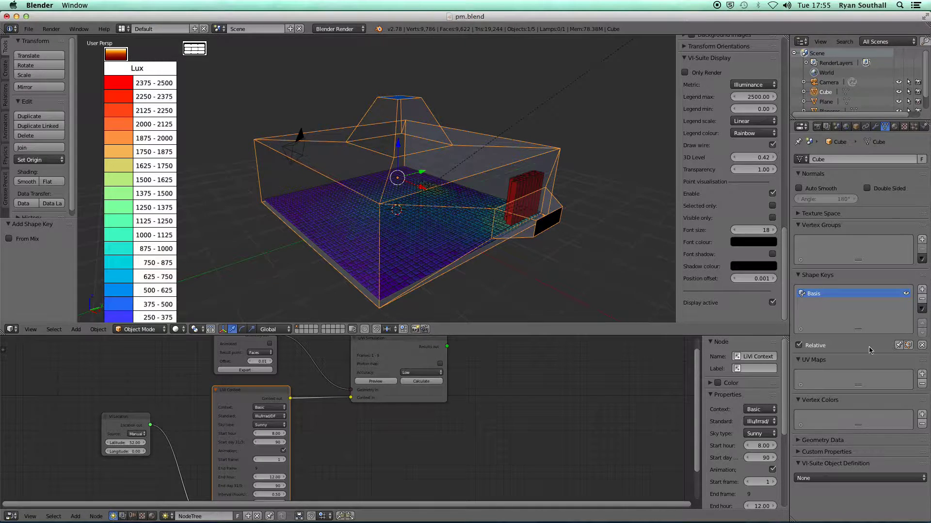
click(921, 290)
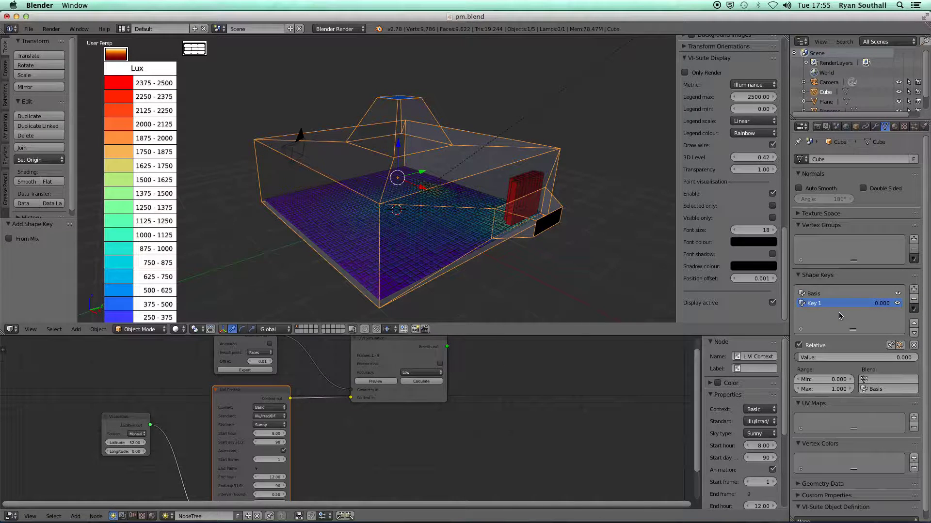
click(818, 294)
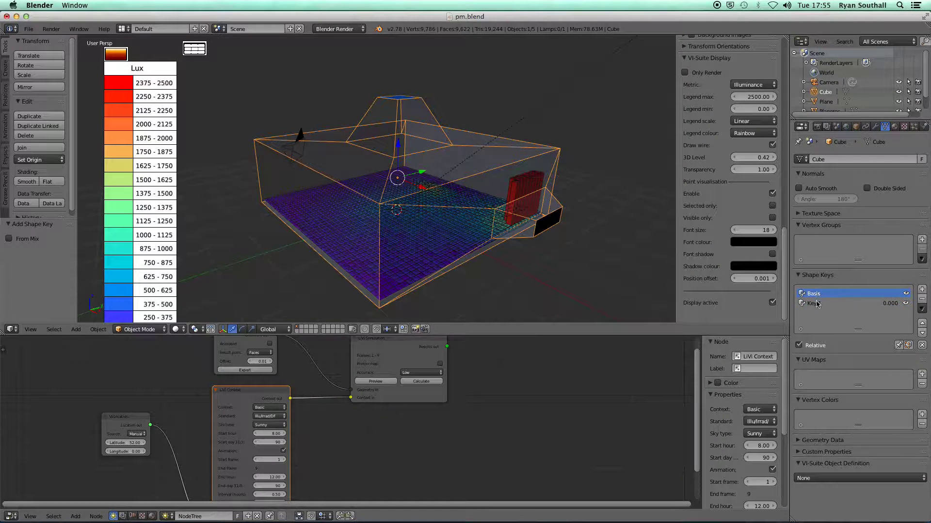
Step: With Key 1 active, scale the roof-light's top face by 2.386 in Edit Mode, then return to Object Mode
click(817, 304)
key(Tab)
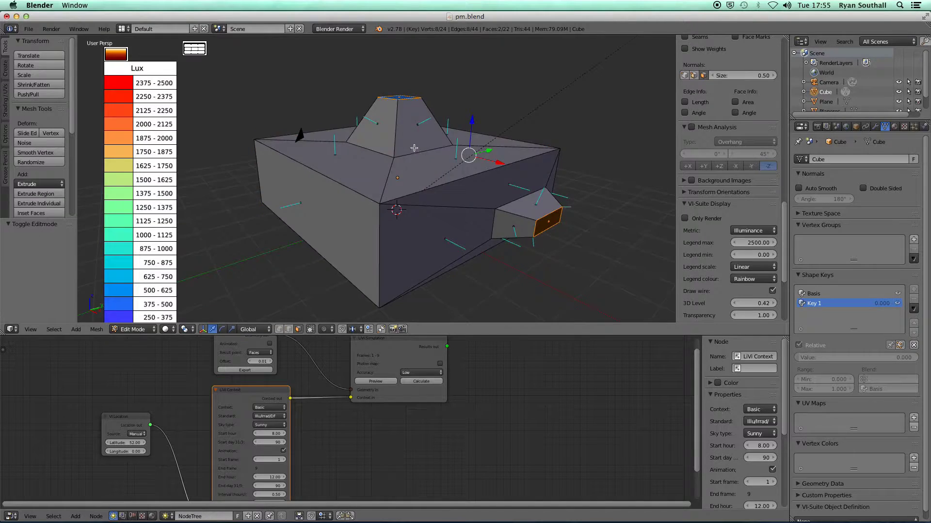
scroll(416, 157, up, 3)
key(s)
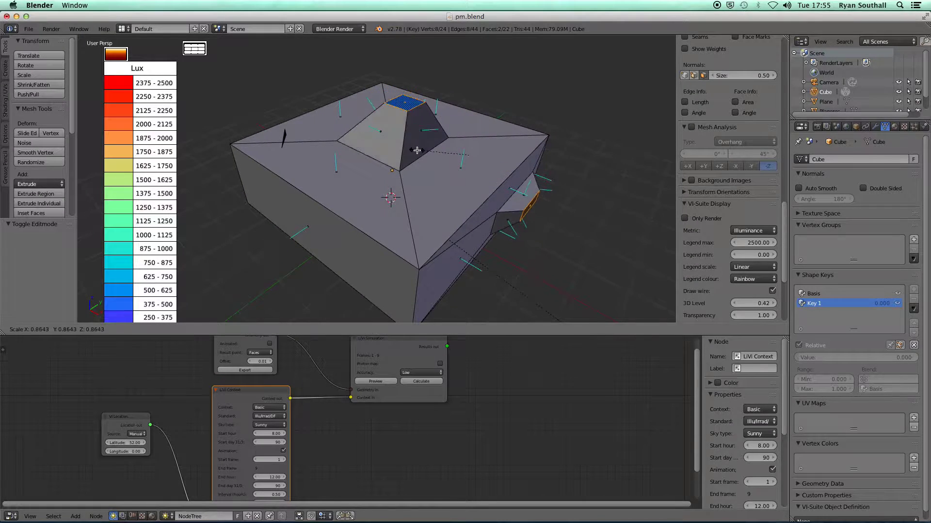
click(417, 150)
right_click(397, 91)
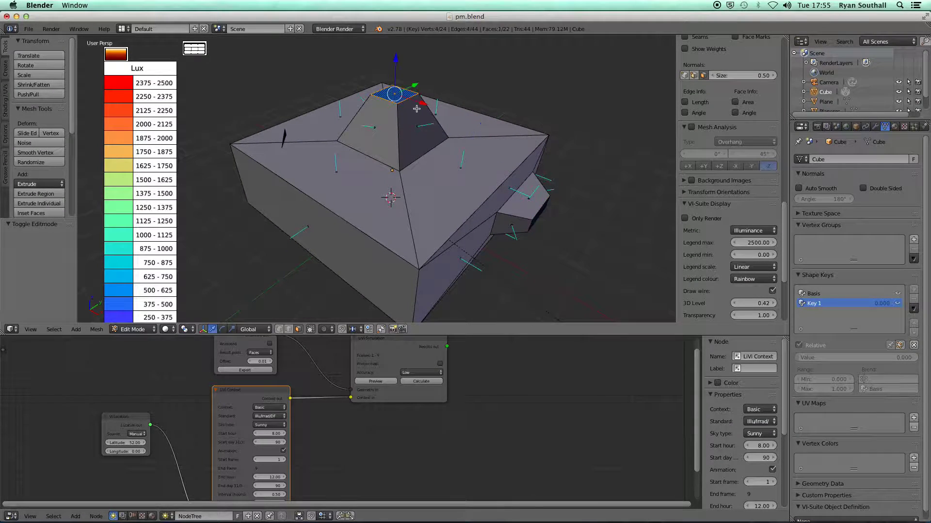
key(s)
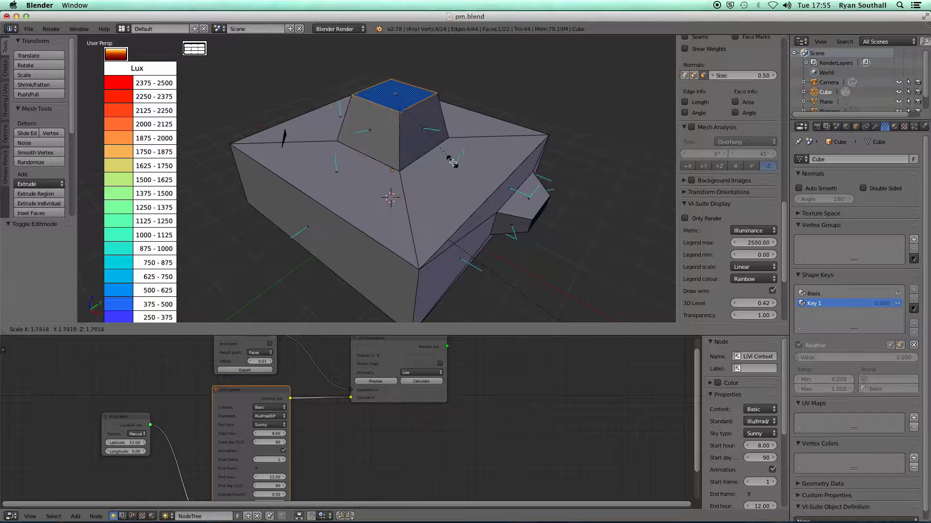
click(476, 180)
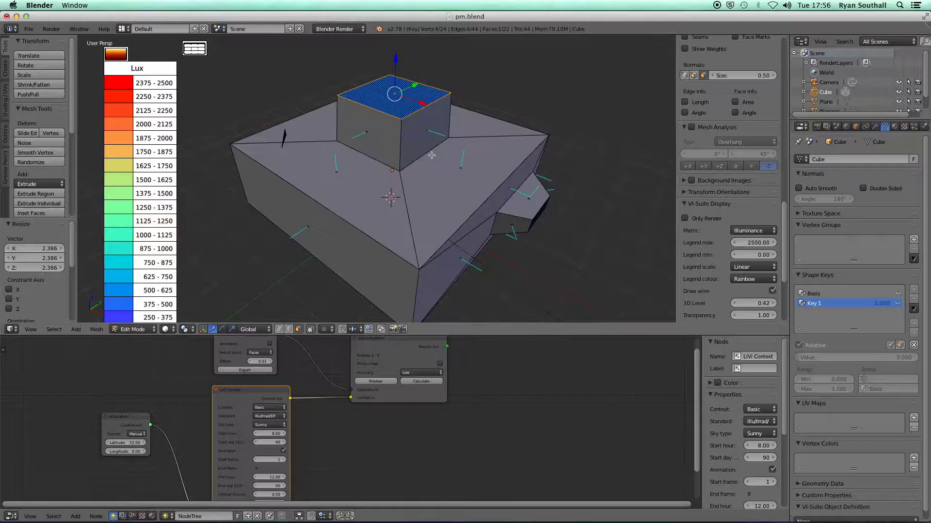
key(Tab)
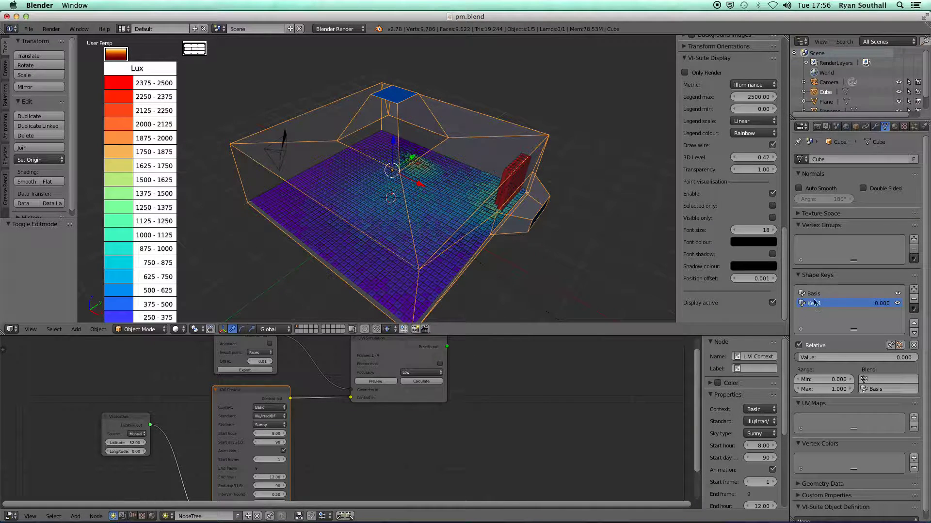
Step: Preview Key 1's roof-light morph at 0.669, then reset its value to 0.000
mouse_move(805, 359)
mouse_down()
mouse_move(918, 359)
mouse_move(800, 359)
mouse_up()
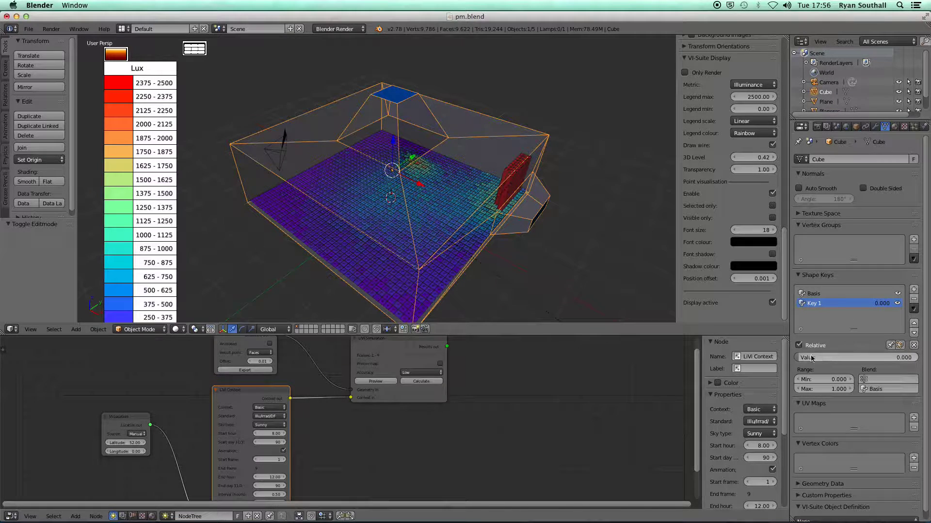
mouse_move(799, 357)
mouse_down()
mouse_move(916, 357)
mouse_move(799, 357)
mouse_up()
mouse_move(803, 360)
mouse_down()
mouse_move(892, 360)
mouse_move(799, 360)
mouse_up()
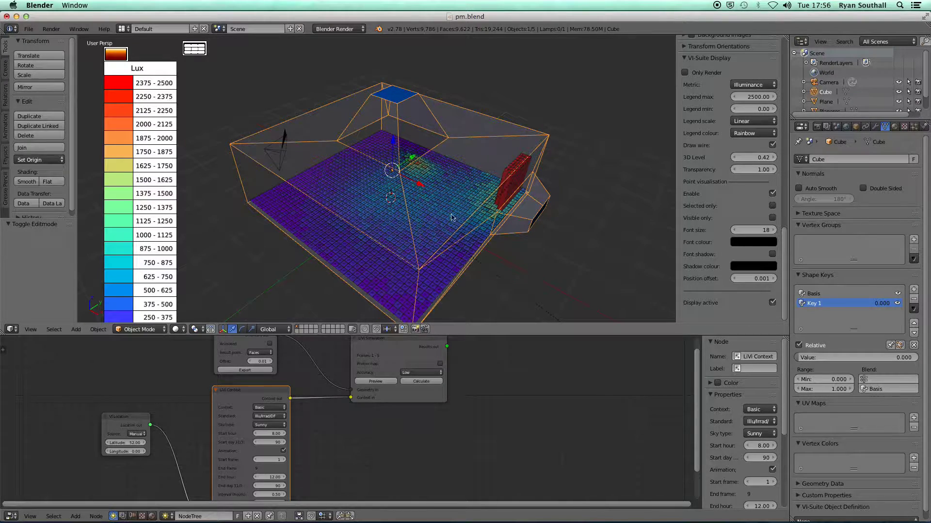
Step: Collapse the lux legend to its swatch and place the scale widget beside it
middle_drag(452, 216, 346, 218)
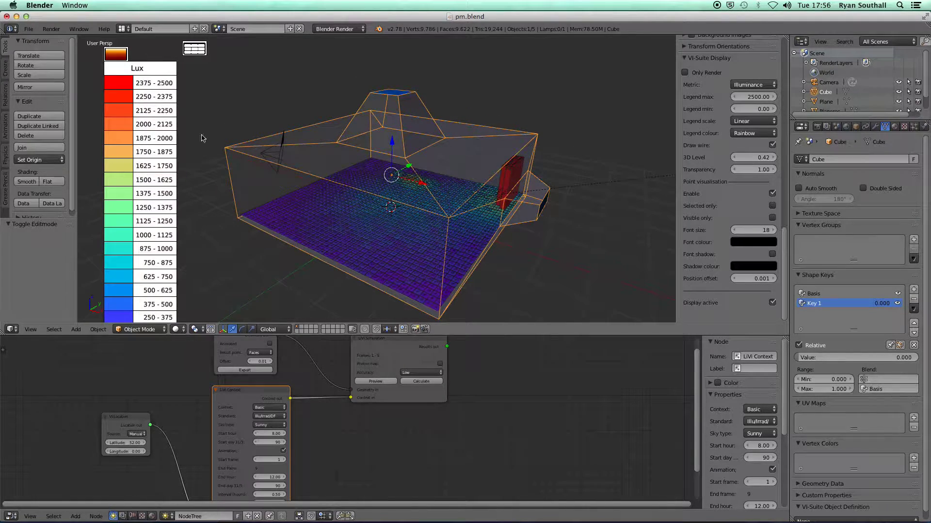
click(117, 61)
drag(111, 60, 96, 60)
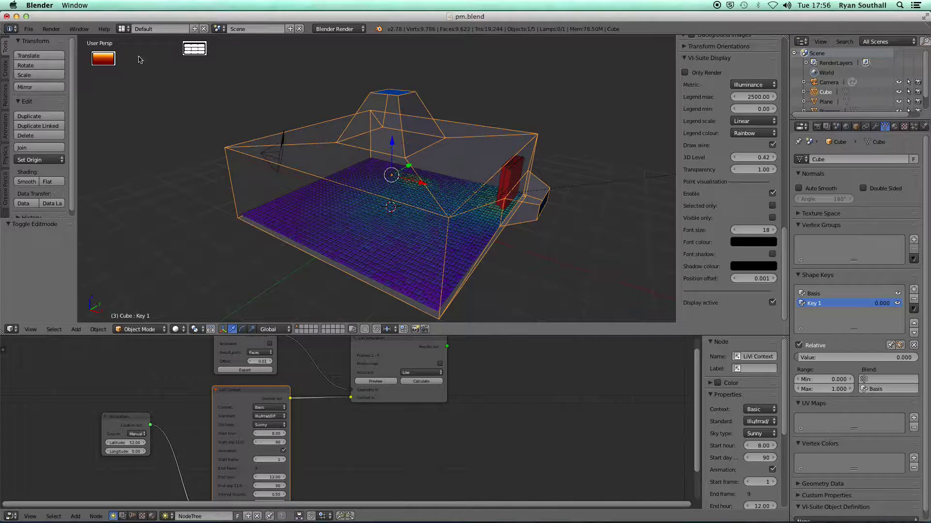
drag(191, 49, 131, 59)
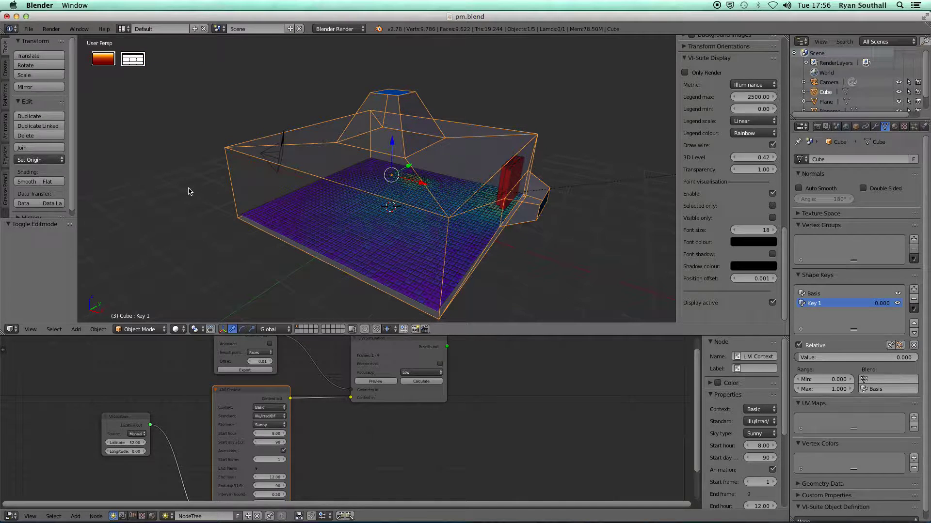
Step: Keyframe Key 1 at 0.000 on frame 10 and 1.000 on frame 15, then step through frames
key(alt+a)
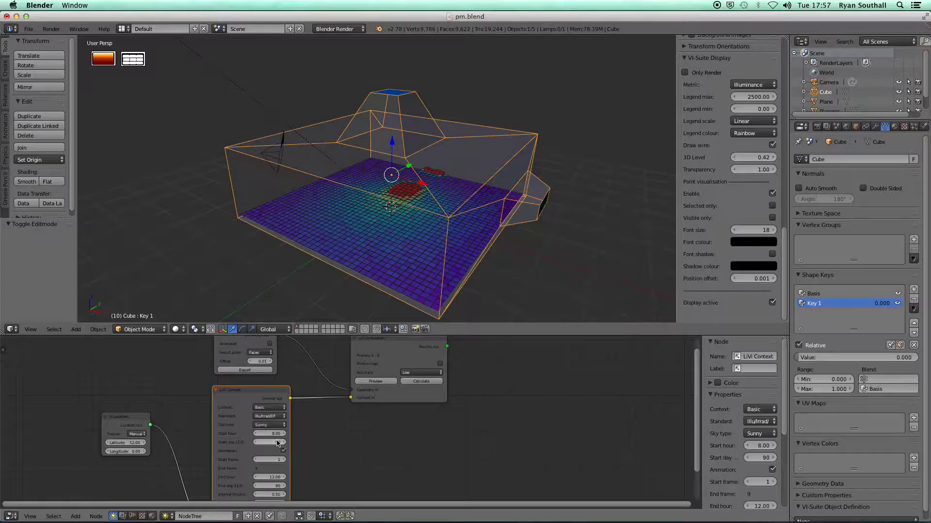
middle_drag(292, 370, 305, 390)
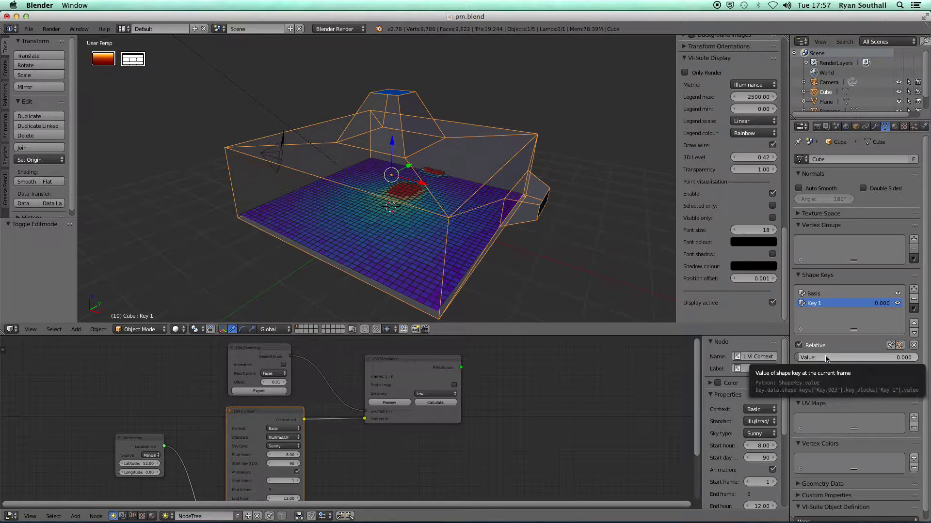
key(i)
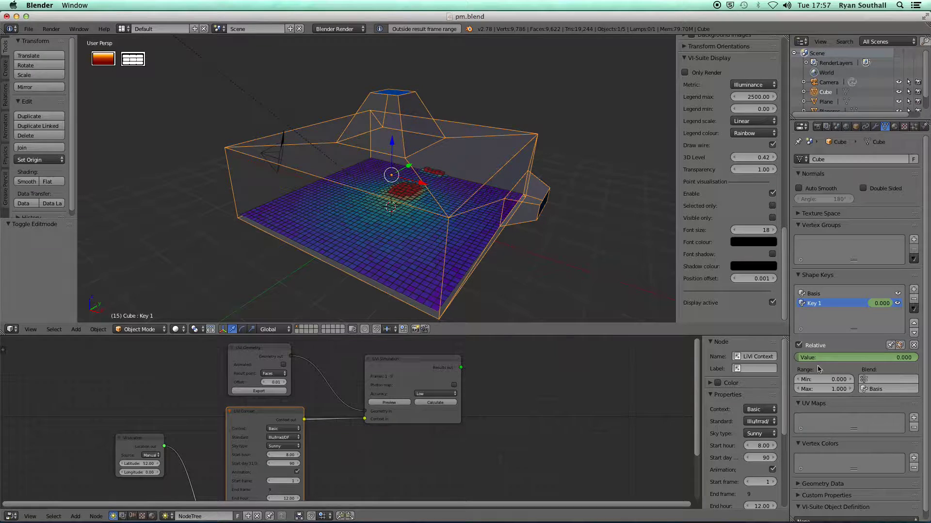
drag(800, 361, 896, 360)
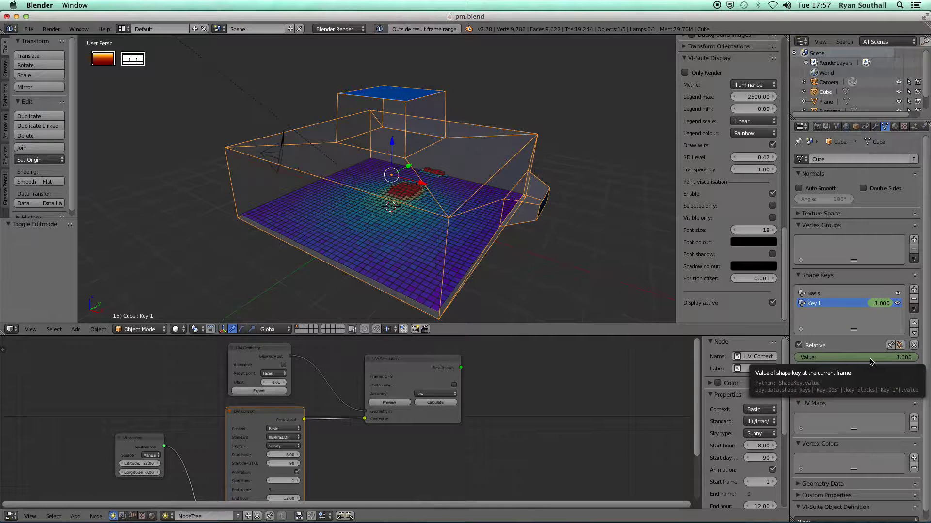
key(i)
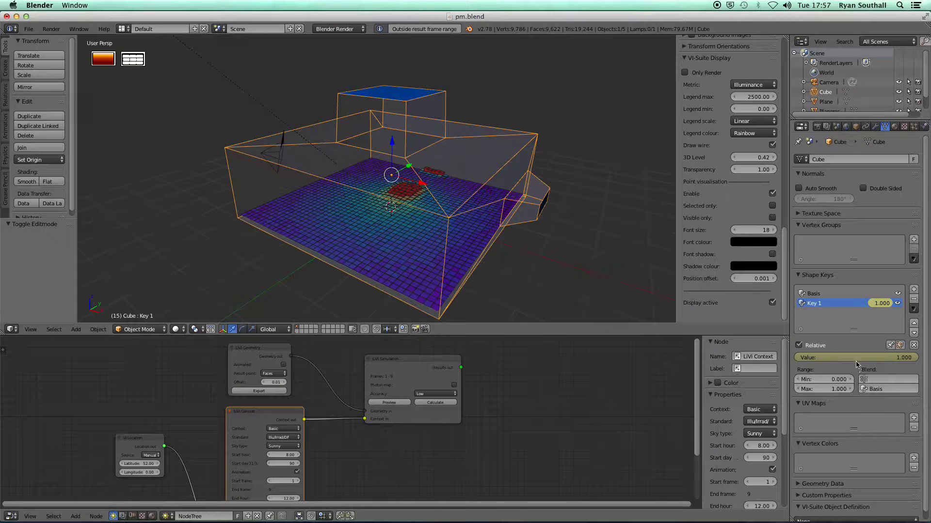
key(Left)
key(Left)
key(Left)
key(Left)
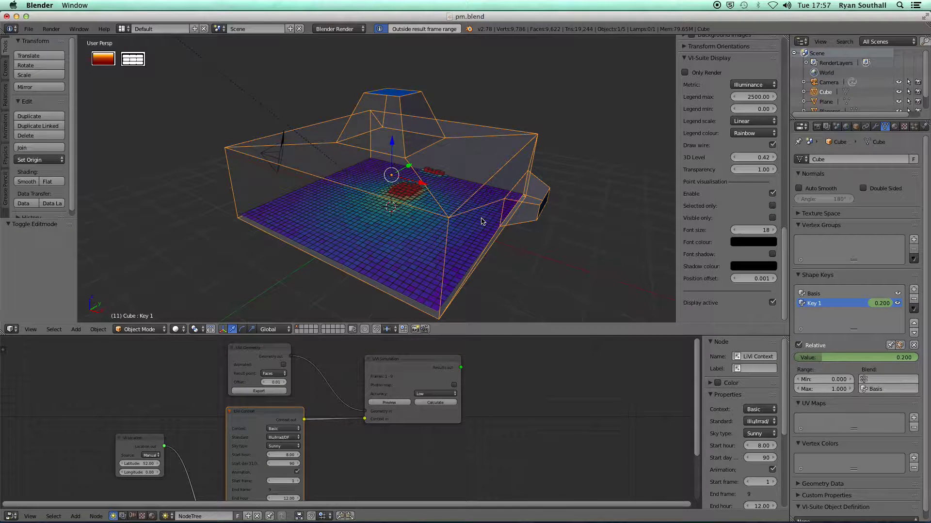
key(Right)
key(Right)
key(Right)
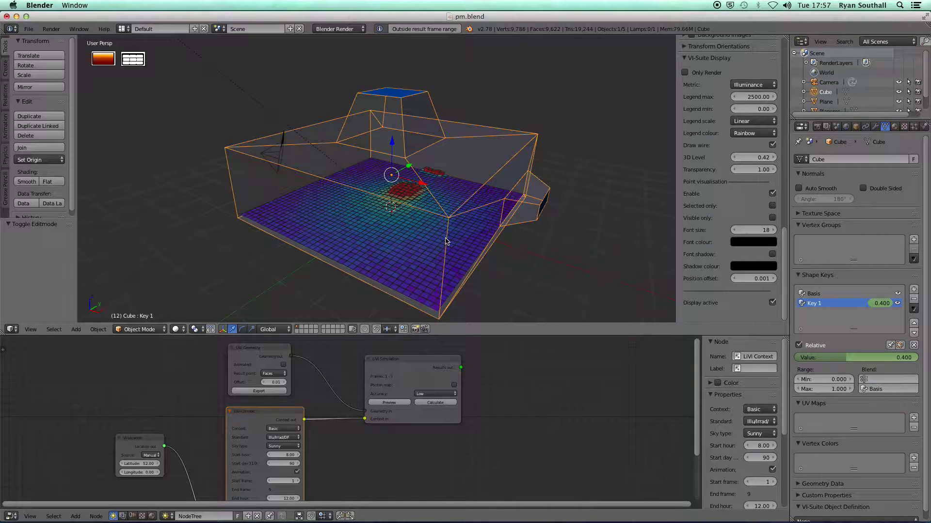
Step: Make LiVi Geometry animated over frames 10 to 15, export it, and start the calculation
key(shift+space)
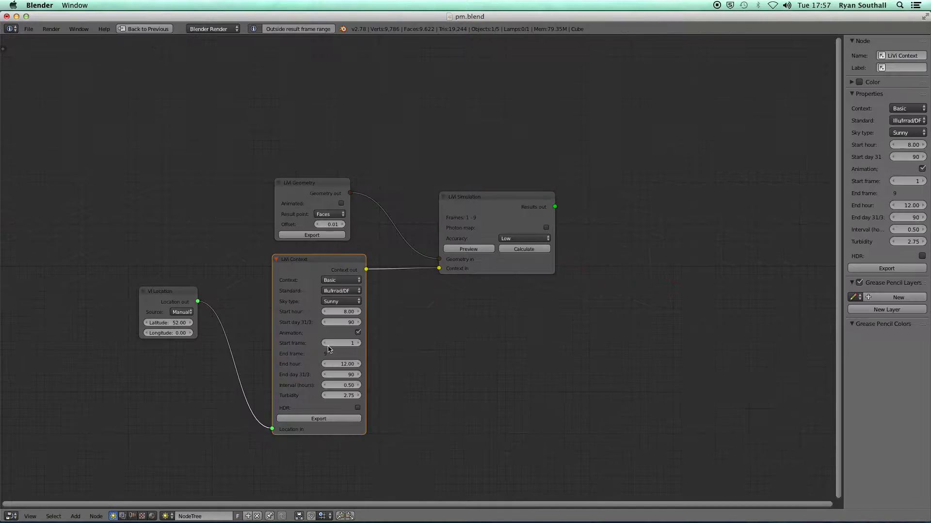
click(342, 204)
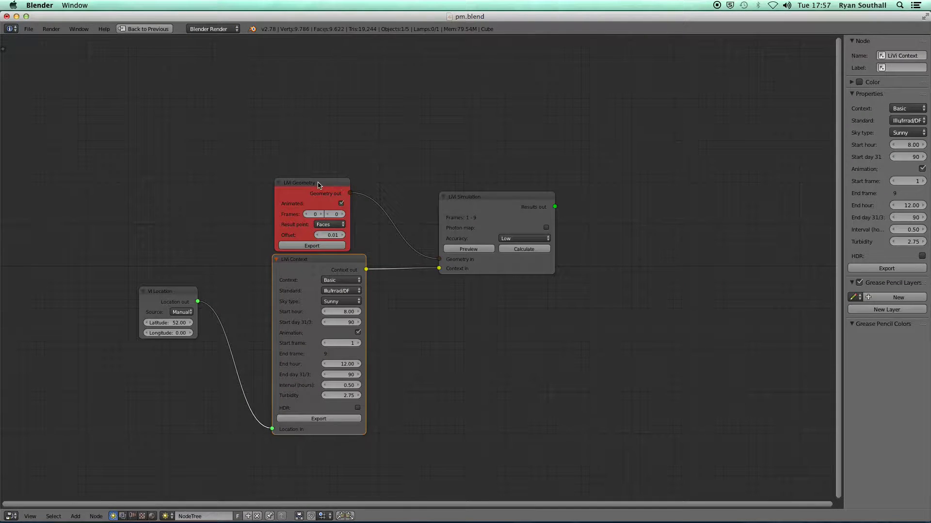
drag(316, 183, 307, 115)
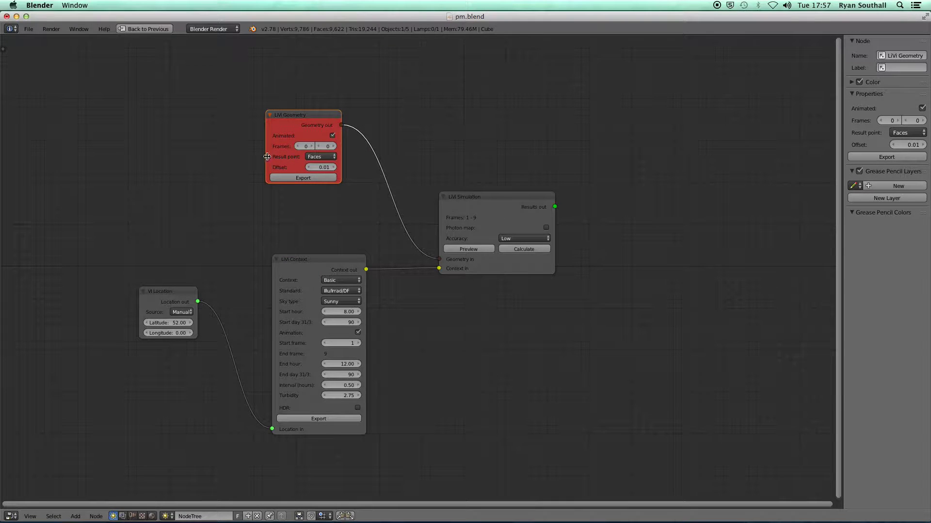
drag(266, 156, 237, 154)
click(289, 146)
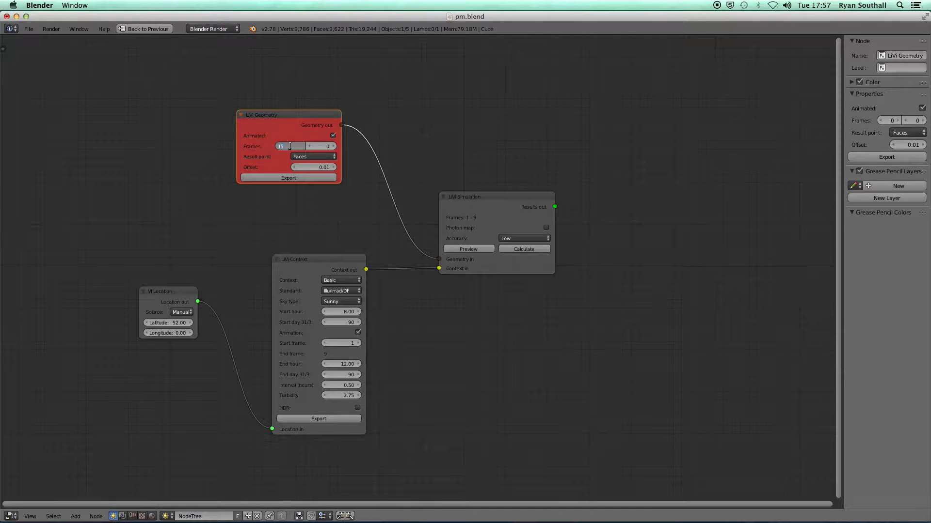
text(10)
key(Tab)
text(15)
key(Return)
click(306, 179)
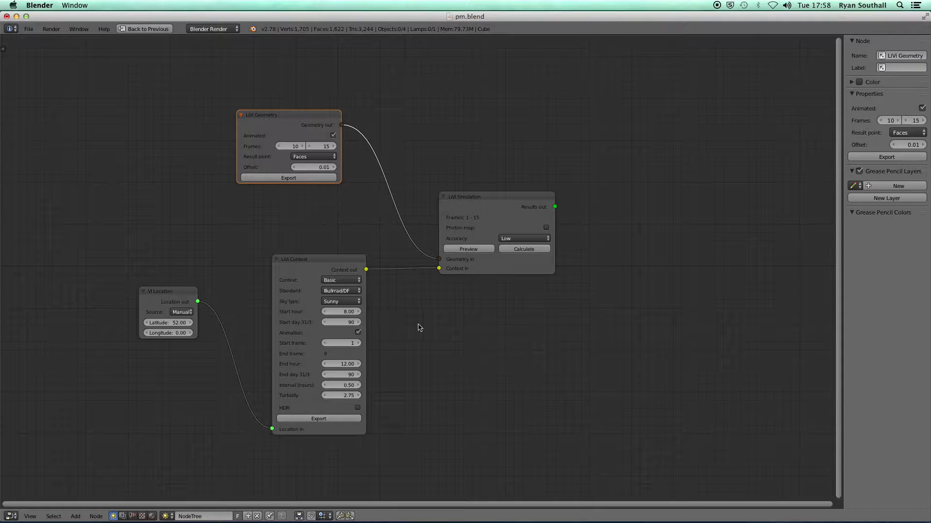
click(524, 251)
Step: Move the Blender window aside and back, then restore the normal layout with Ctrl+Space
drag(433, 18, 479, 294)
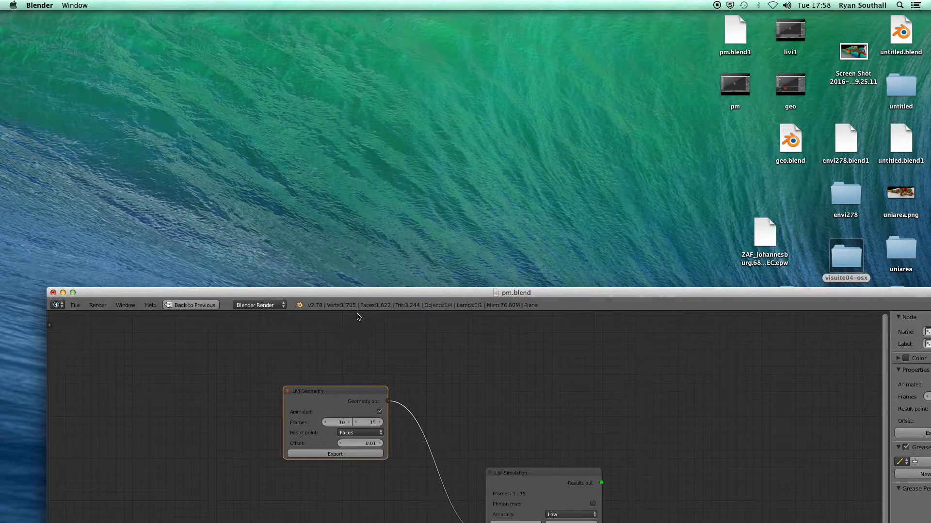
drag(360, 298, 313, 21)
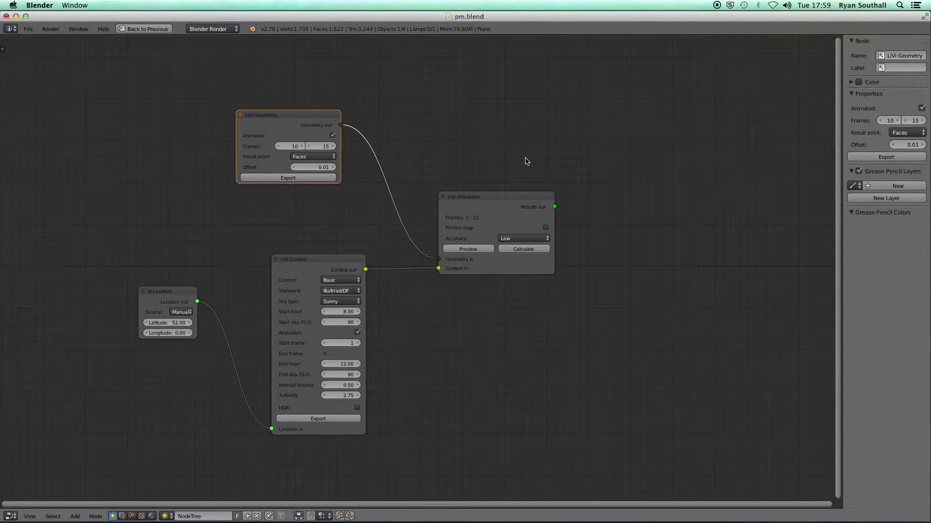
key(ctrl+space)
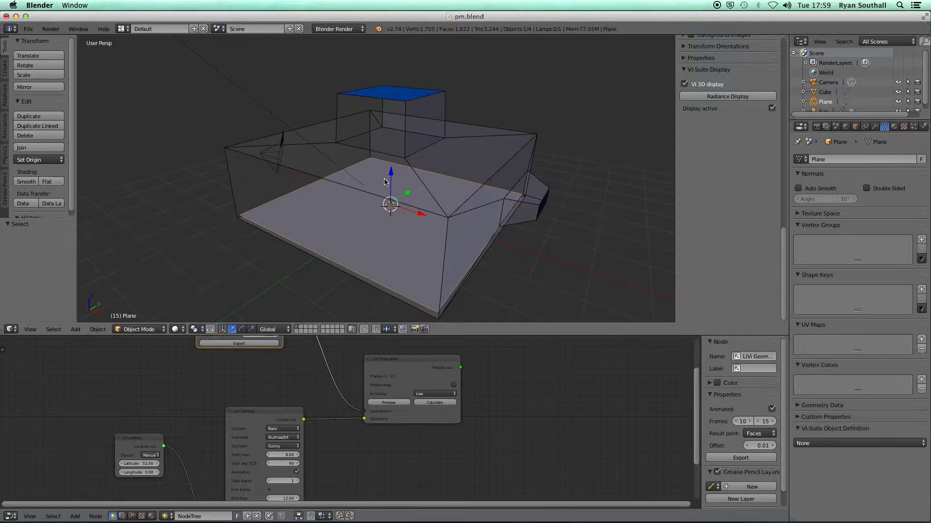
Step: Select the Cube and display its Glass material settings, including Material Colour
click(893, 127)
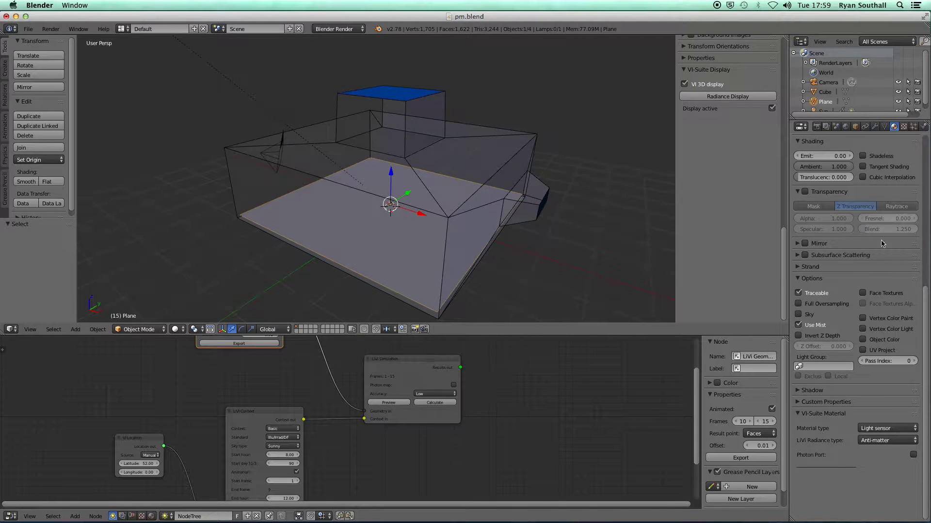
drag(927, 318, 929, 164)
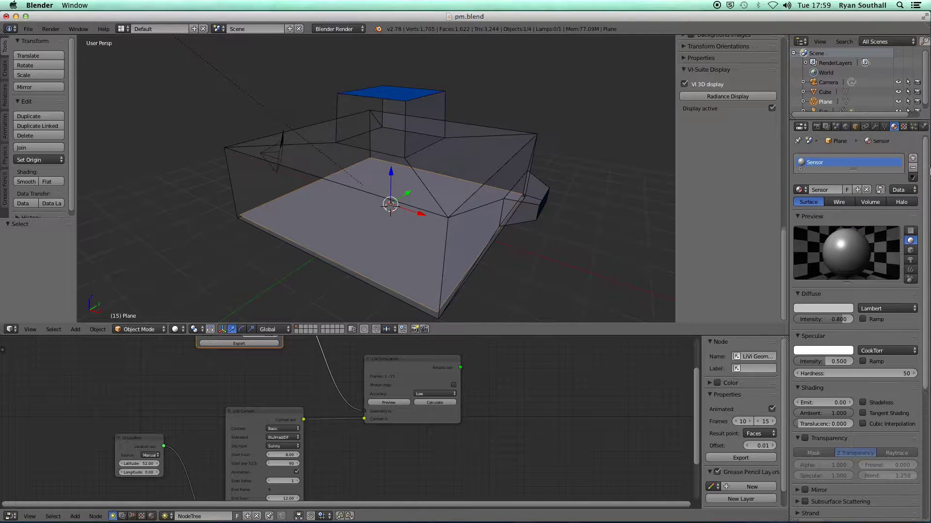
right_click(486, 181)
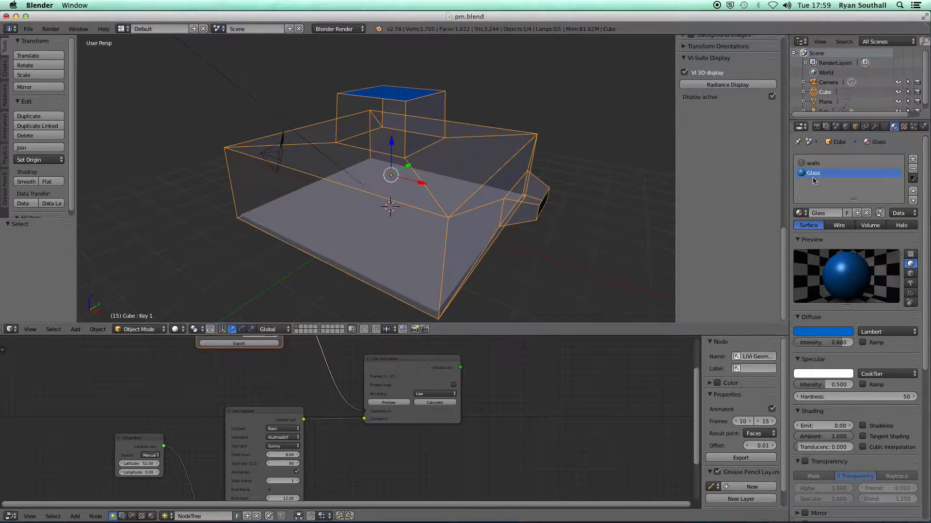
scroll(927, 203, down, 3)
scroll(927, 256, down, 8)
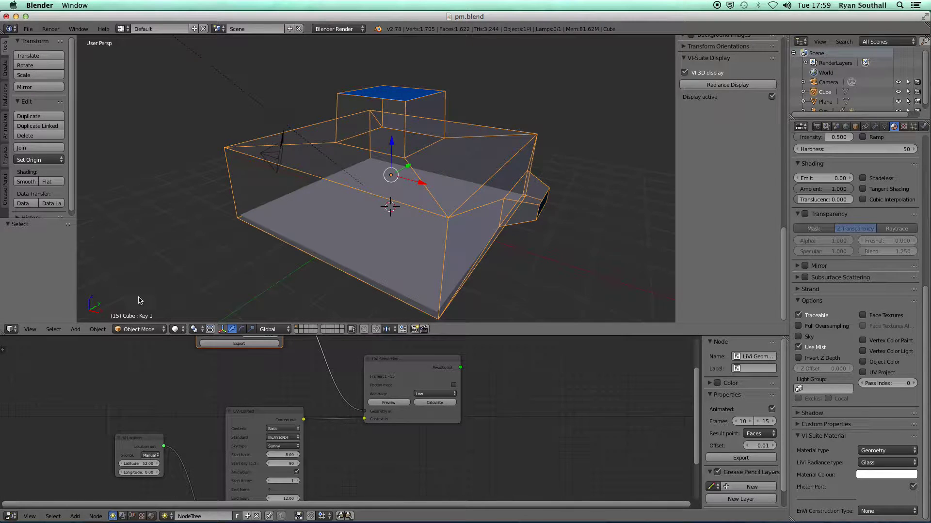
click(876, 475)
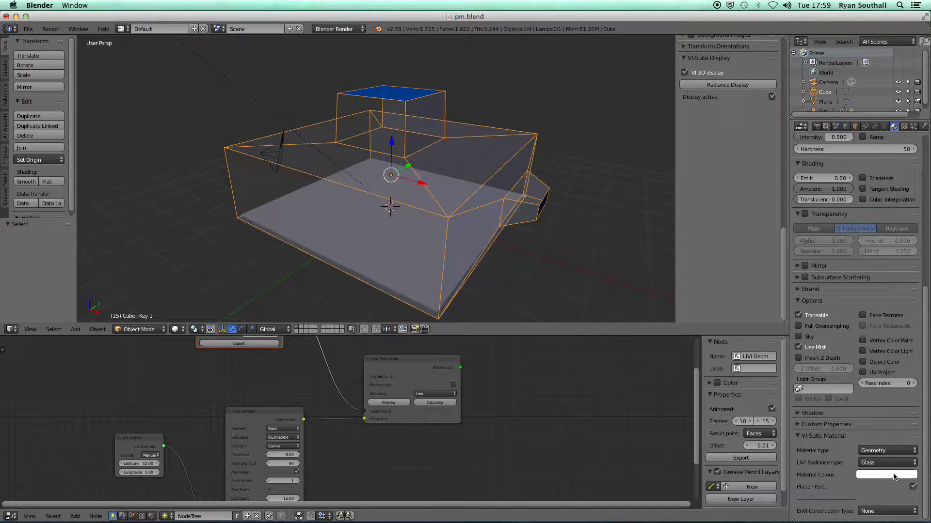
mouse_move(520, 252)
middle_down()
mouse_move(494, 243)
mouse_move(506, 247)
middle_up()
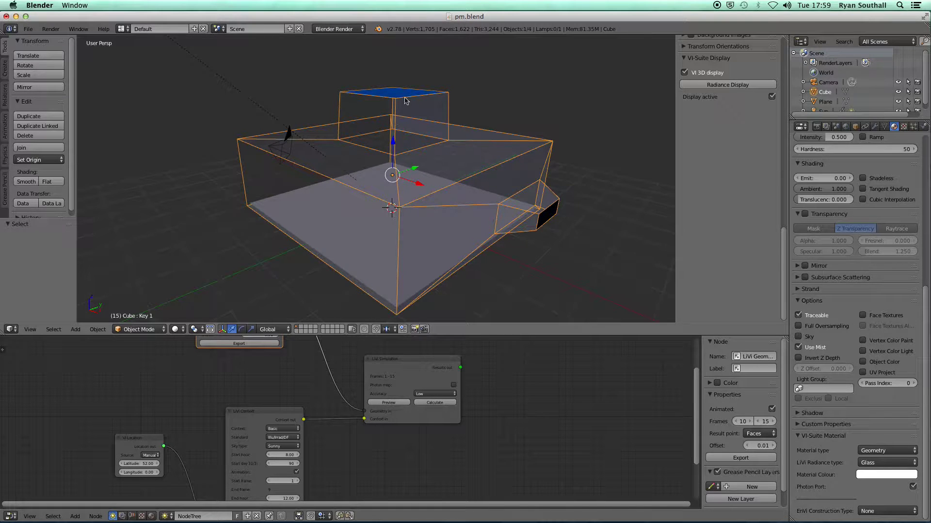
scroll(485, 216, down, 2)
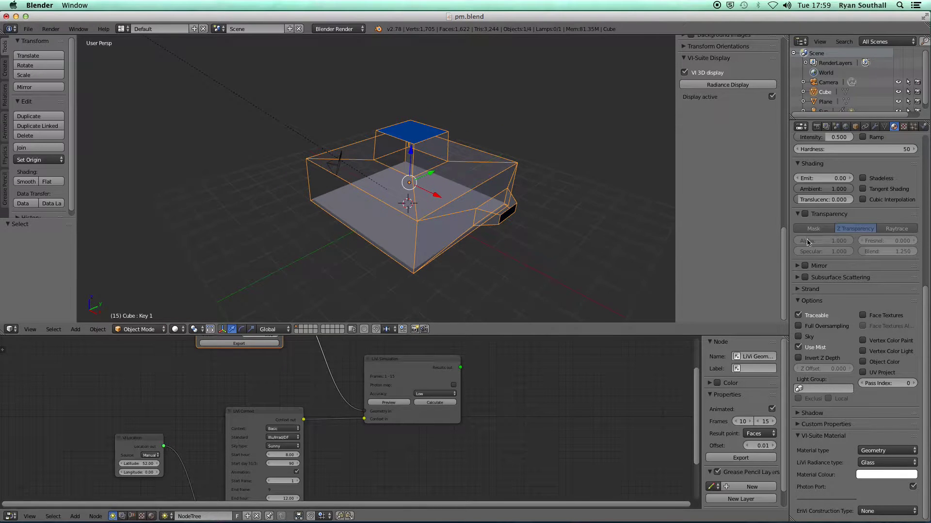
Step: Once the simulation finishes, scroll the properties to the Plane's VI-Suite Display panel
drag(784, 251, 785, 56)
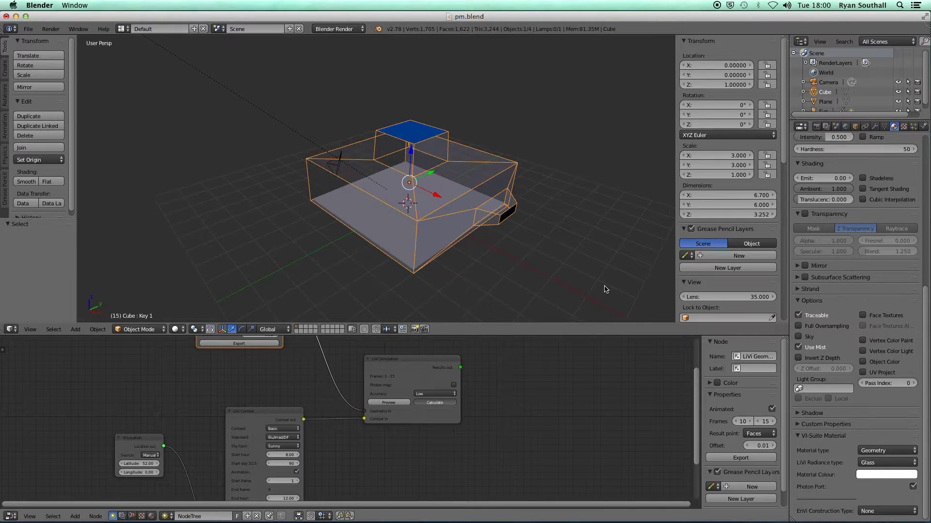
drag(784, 167, 787, 320)
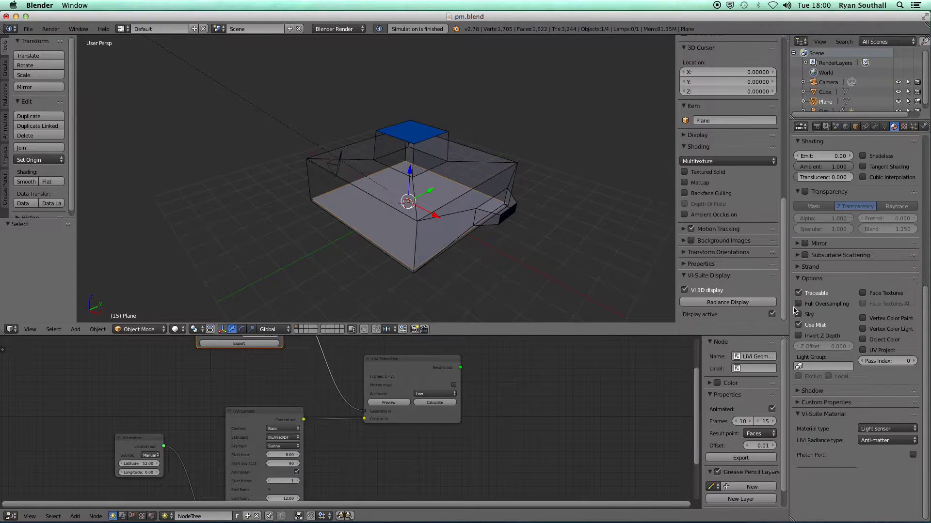
Step: Turn on Radiance Display to show the false-colour lux grid and orbit around it
click(709, 300)
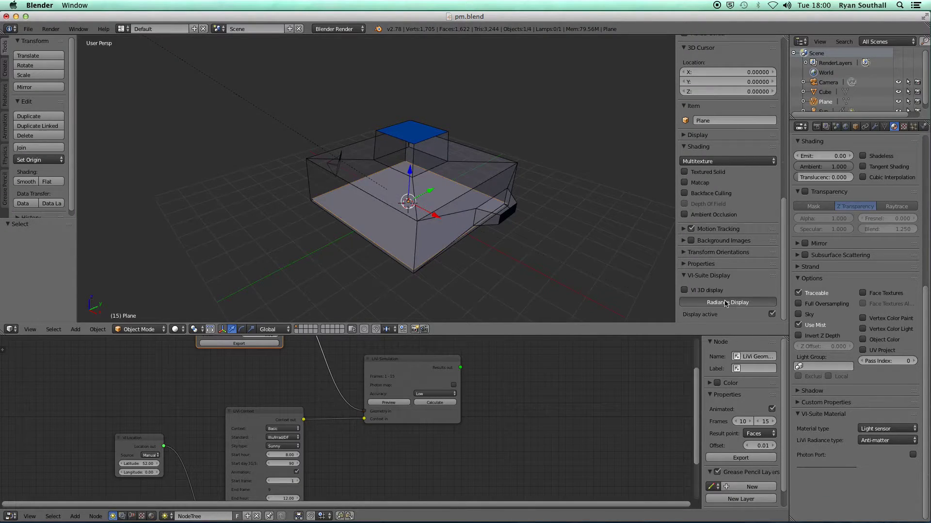
middle_drag(467, 257, 535, 259)
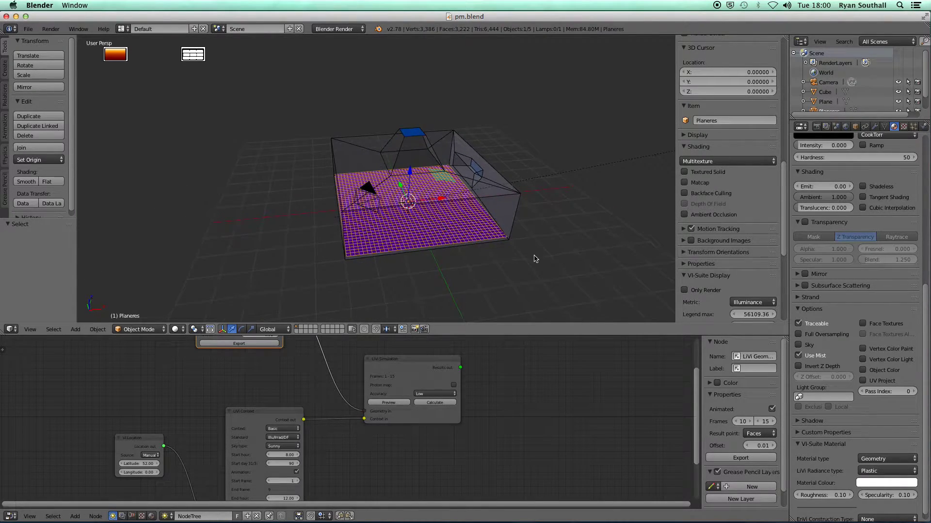
middle_drag(461, 231, 470, 240)
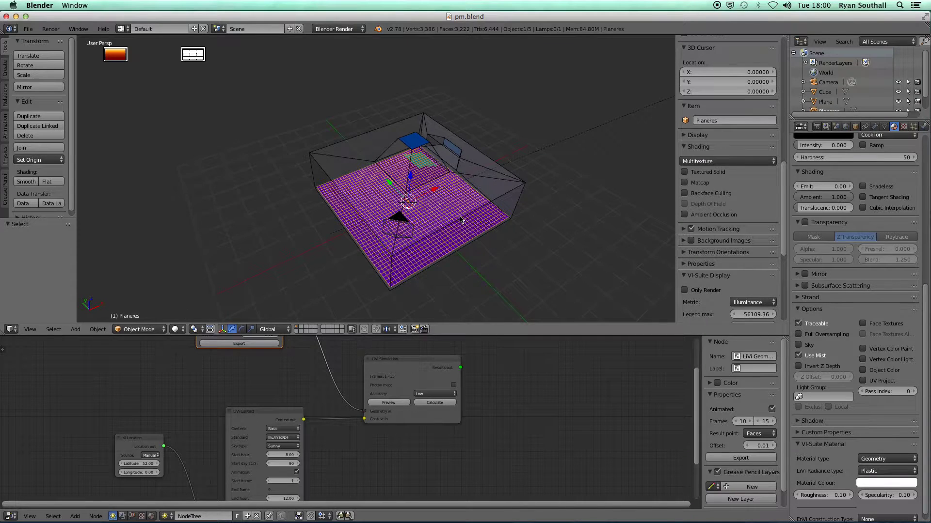
Step: Play the animation to watch the roof-light grow across the result frames
key(alt+a)
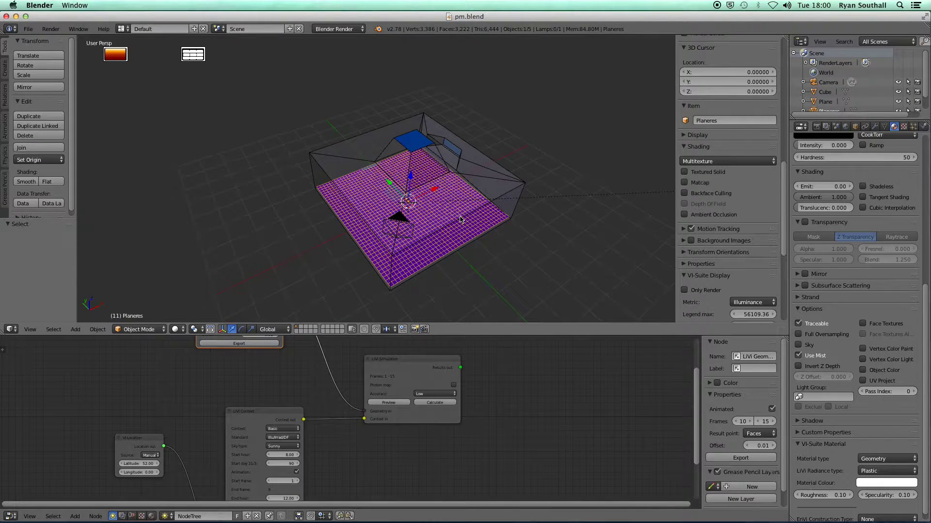
scroll(375, 173, up, 10)
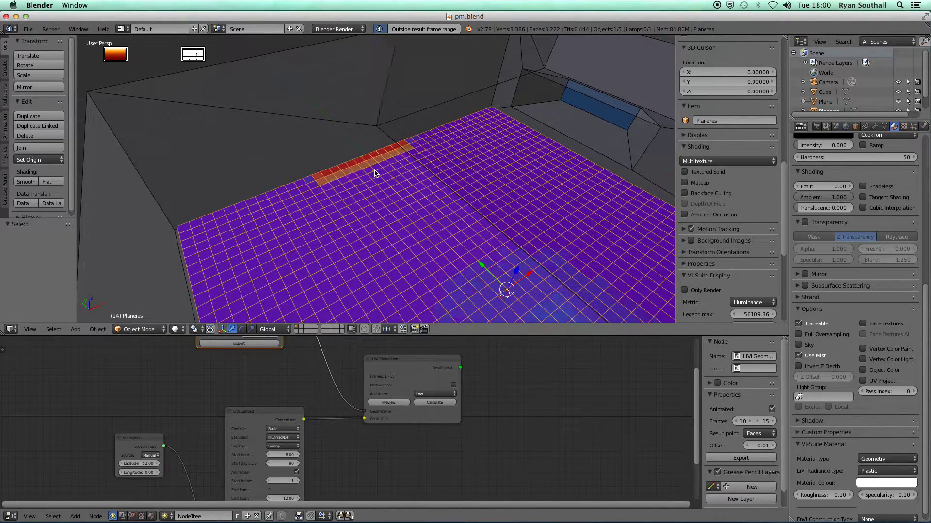
scroll(376, 168, down, 6)
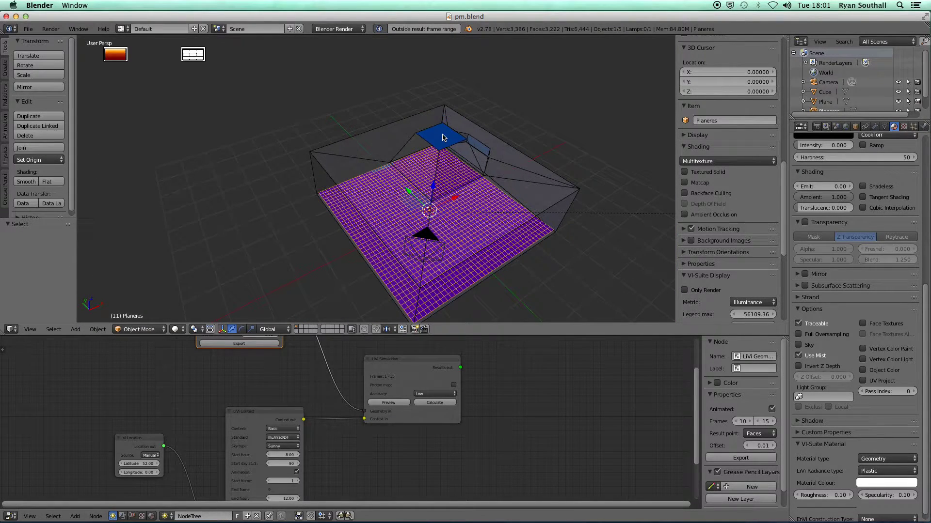
Step: Show the min/avg/max illuminance table and enable Point visualisation to label each floor cell's lux
click(193, 54)
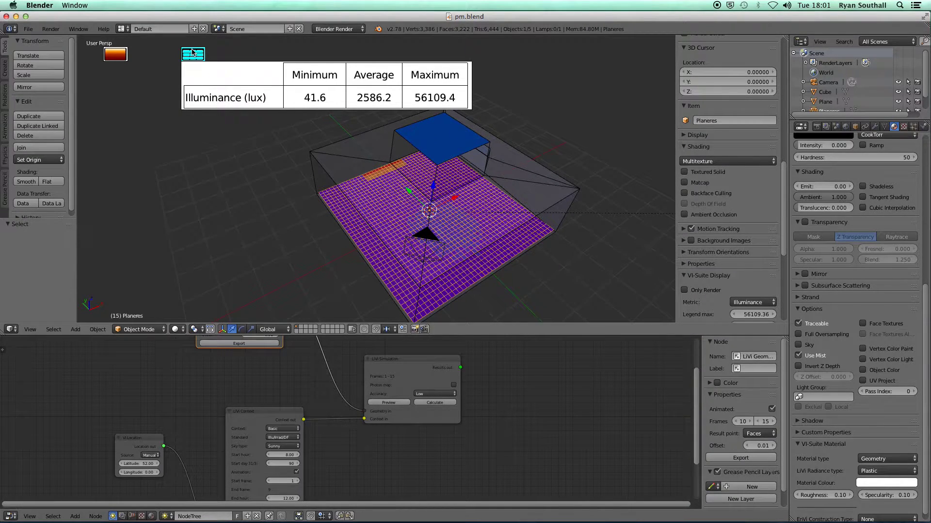
middle_drag(451, 237, 498, 224)
scroll(357, 203, up, 3)
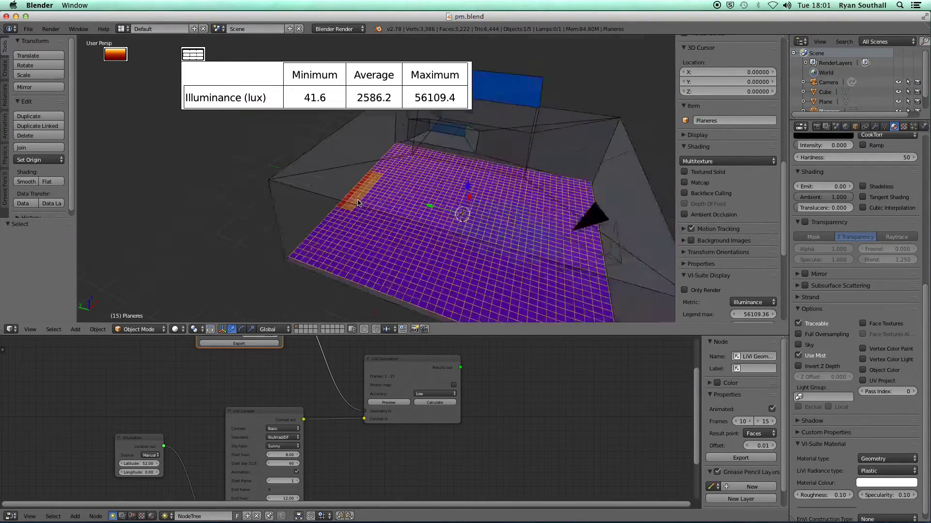
scroll(357, 202, up, 5)
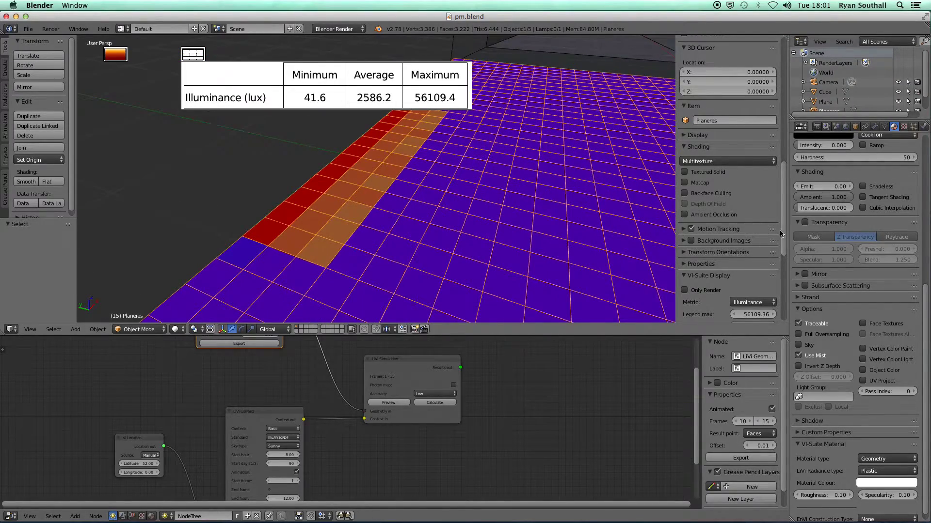
drag(784, 232, 782, 296)
click(772, 207)
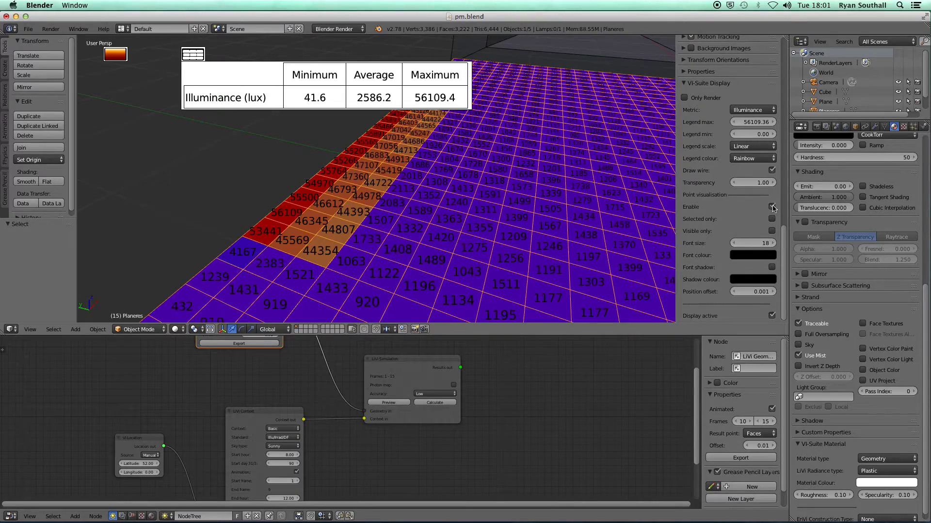
Step: Step backward and forward through the frames to compare illuminance results, ending before frame 15
key(Left)
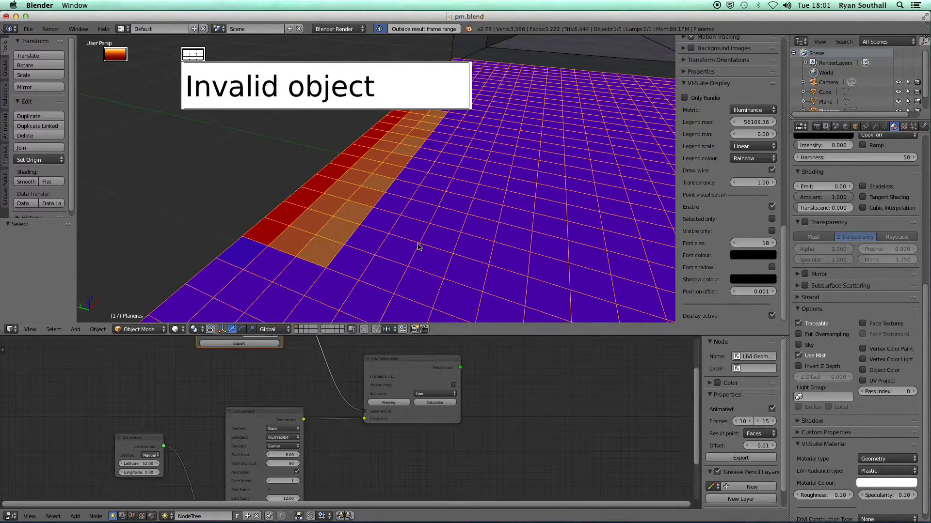
key(Left)
key(Left)
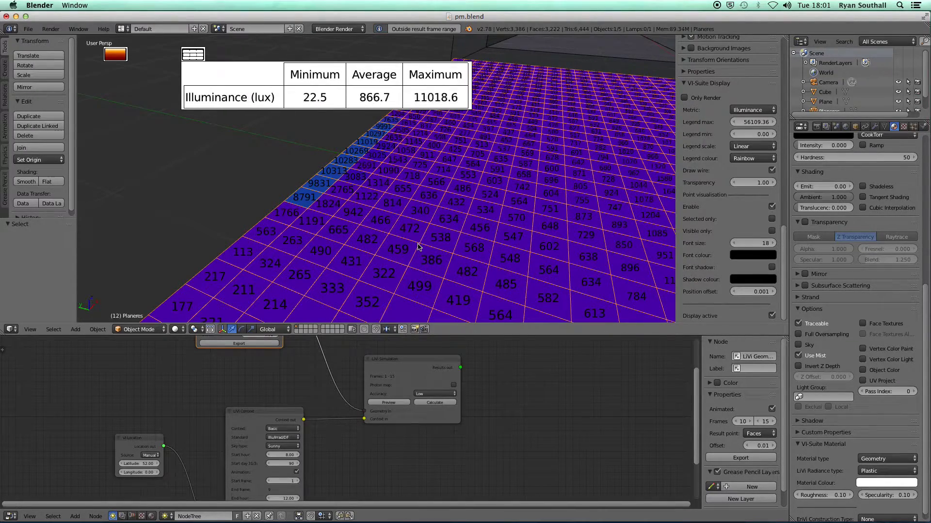
key(Right)
key(Right)
key(Right)
key(Right)
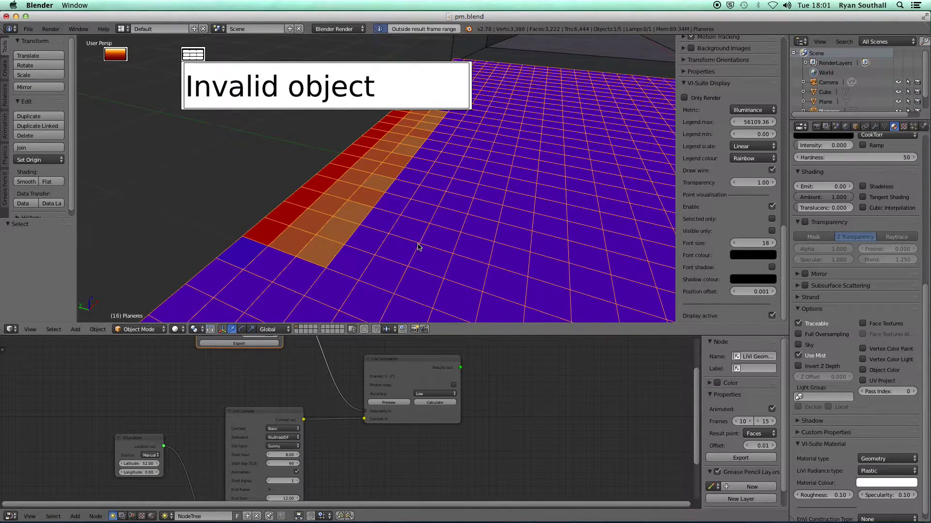
key(Left)
key(Left)
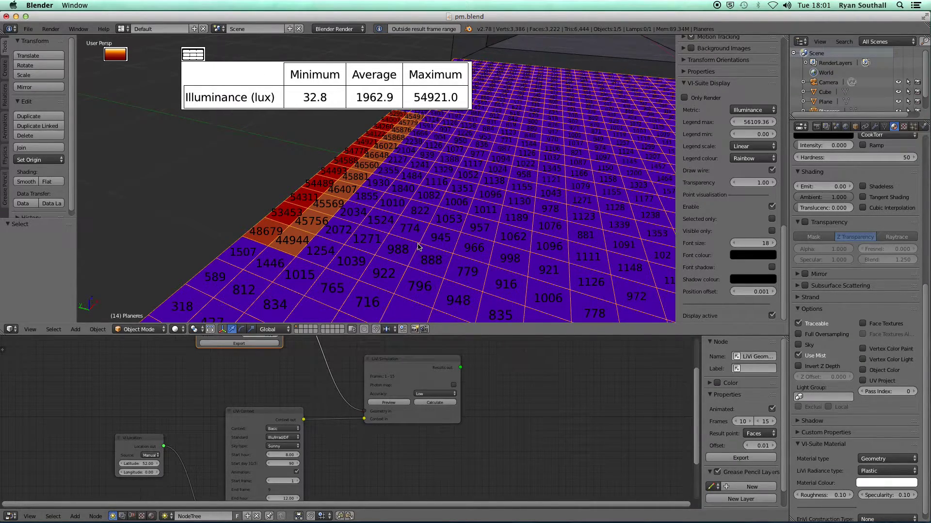
key(Left)
key(Left)
key(Left)
key(Left)
key(Left)
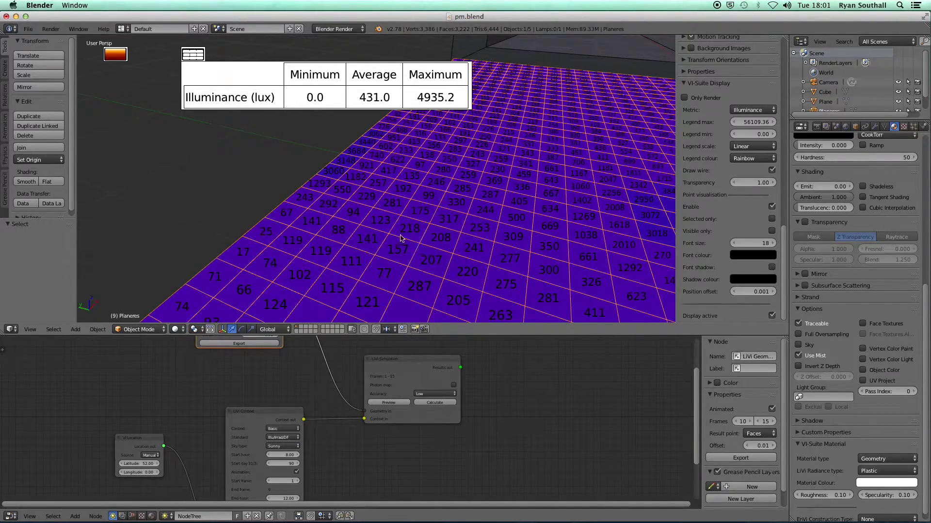
scroll(402, 236, down, 8)
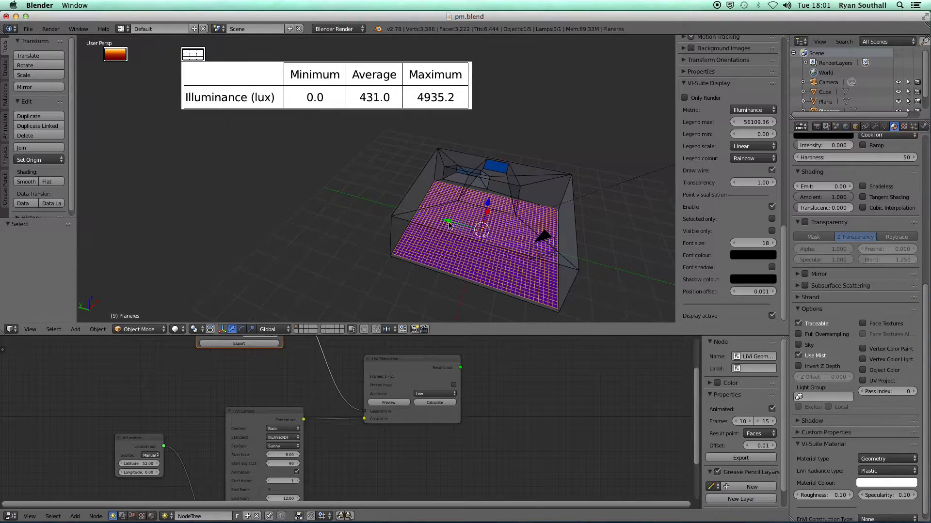
middle_drag(449, 225, 376, 201)
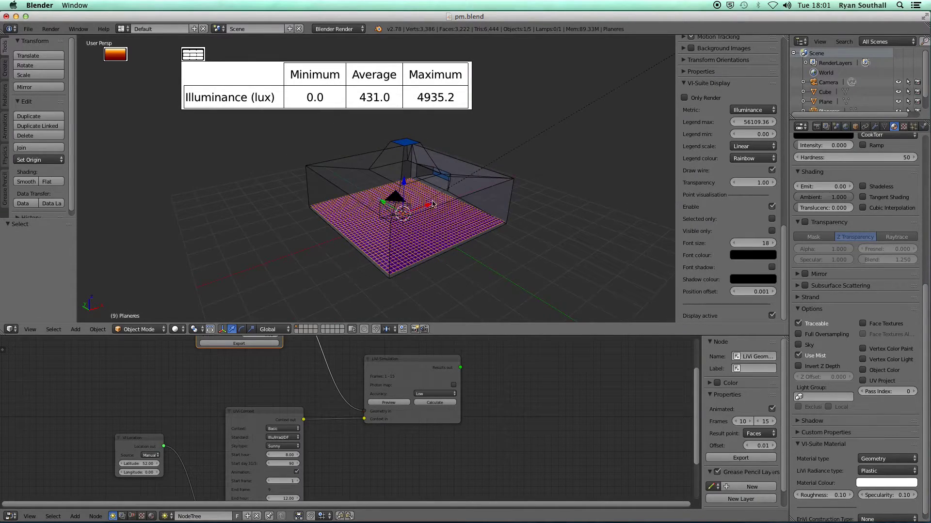
middle_drag(433, 204, 386, 204)
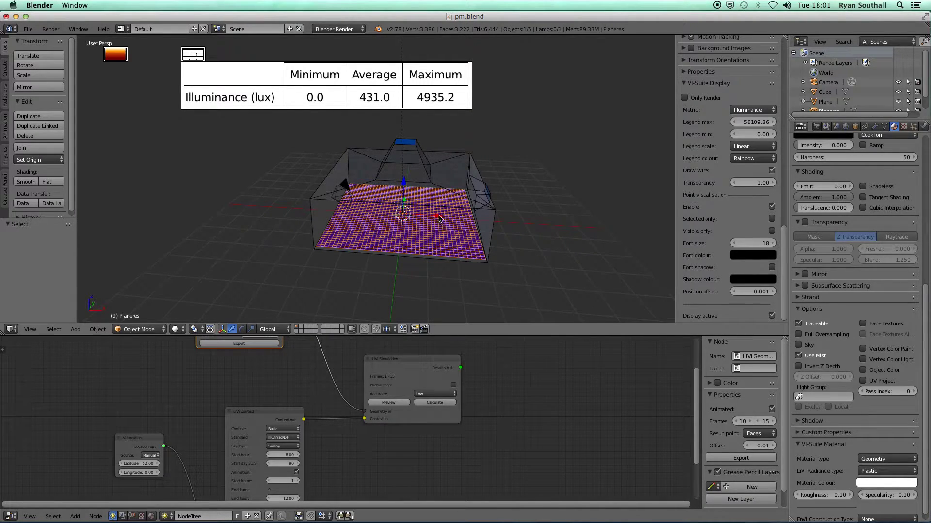
middle_drag(442, 217, 390, 215)
middle_drag(448, 211, 429, 236)
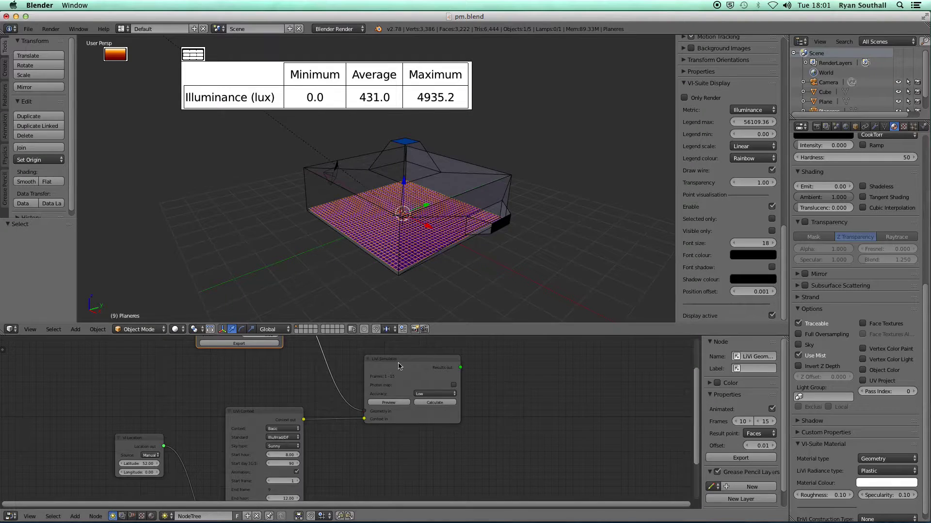
scroll(387, 379, up, 4)
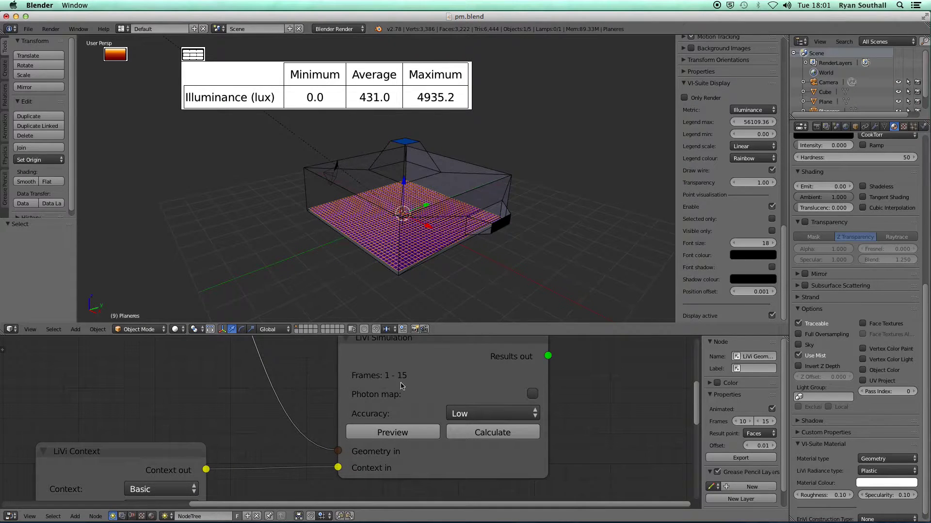
scroll(402, 385, down, 3)
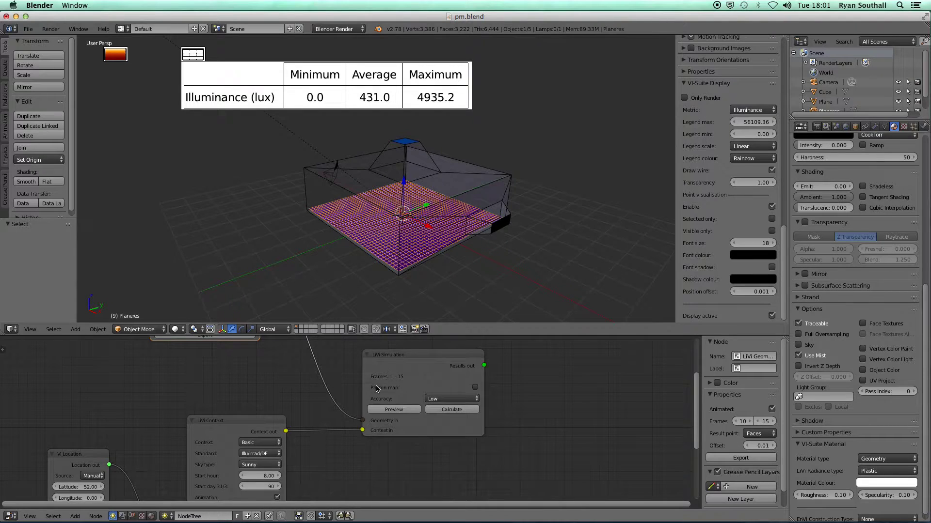
scroll(378, 388, down, 1)
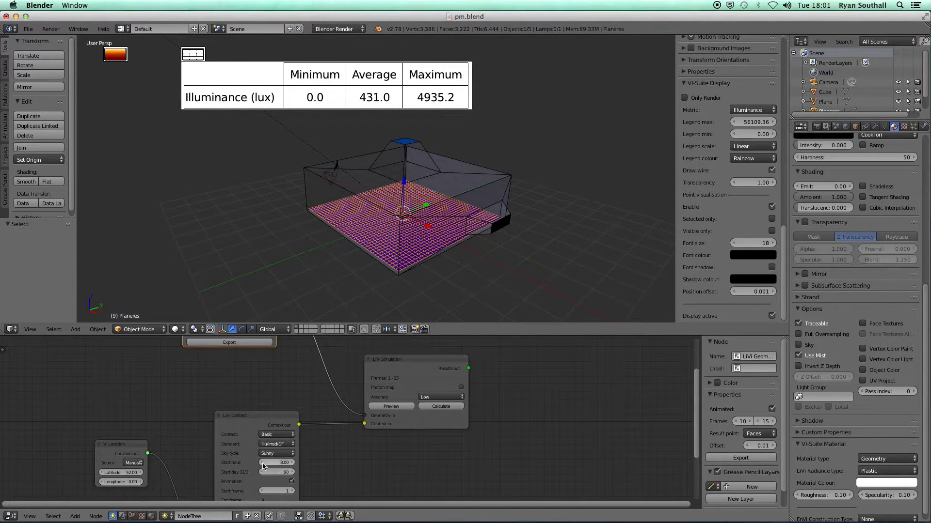
middle_drag(320, 453, 327, 424)
scroll(327, 424, down, 2)
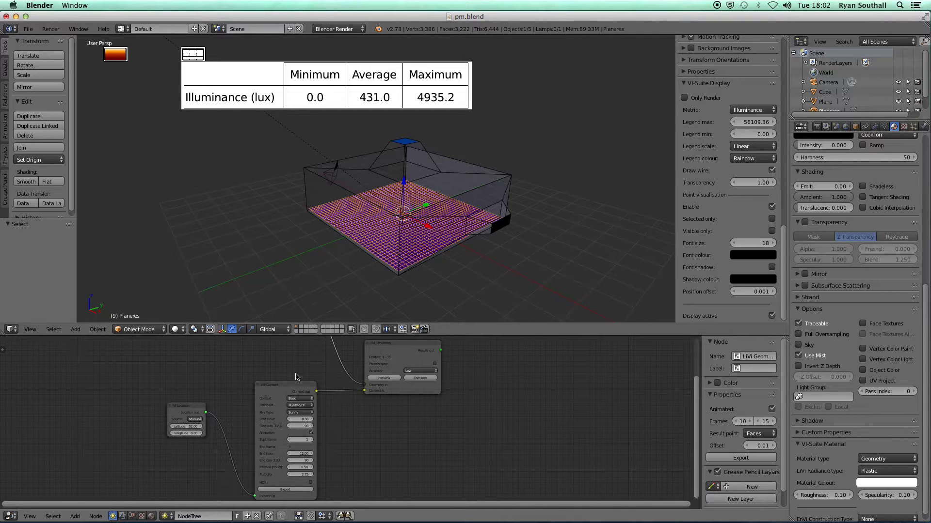
middle_drag(294, 357, 315, 396)
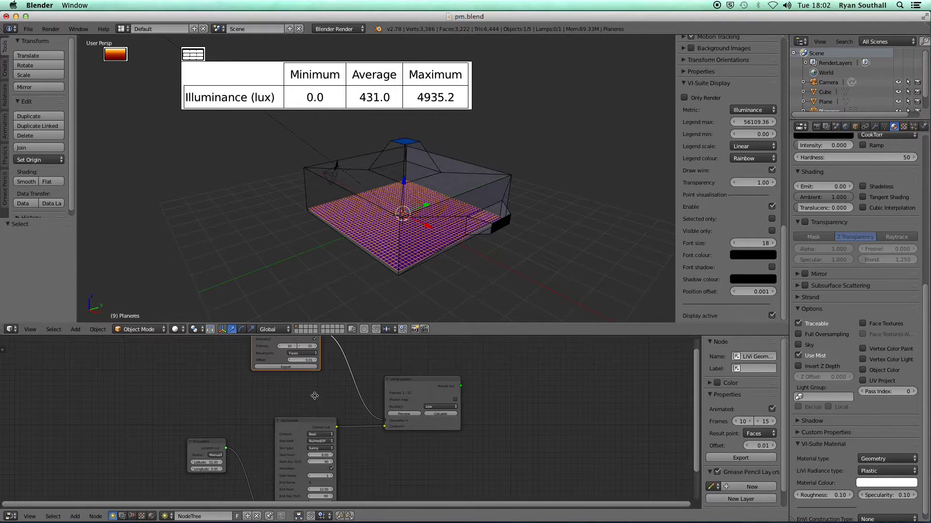
key(ctrl+space)
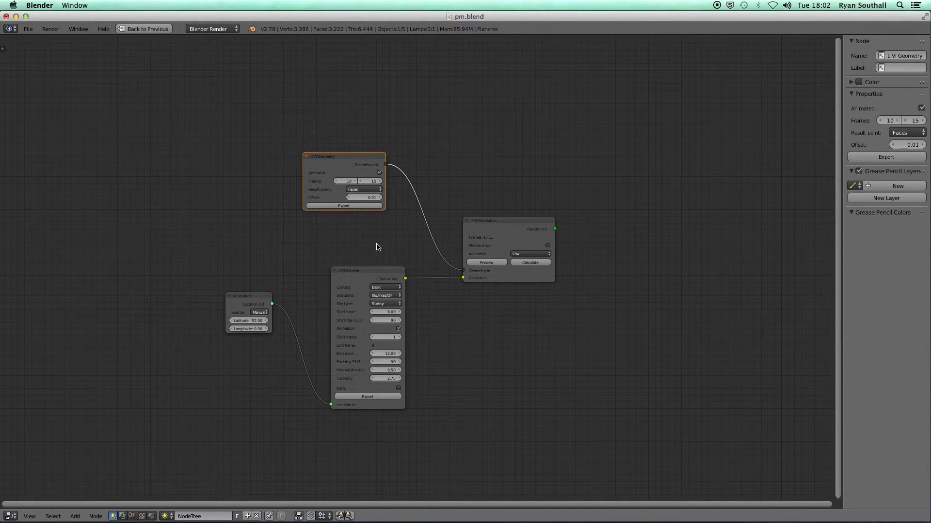
scroll(387, 252, up, 2)
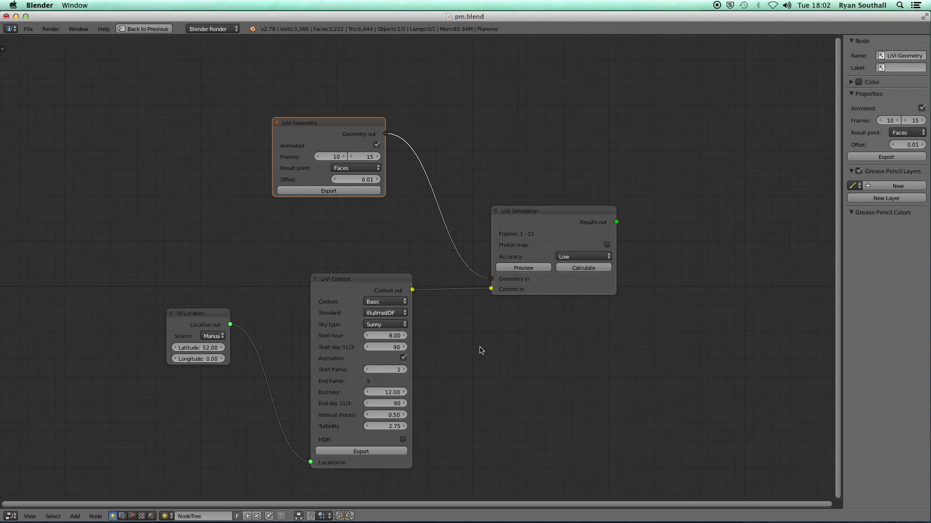
scroll(480, 349, down, 1)
scroll(526, 375, down, 1)
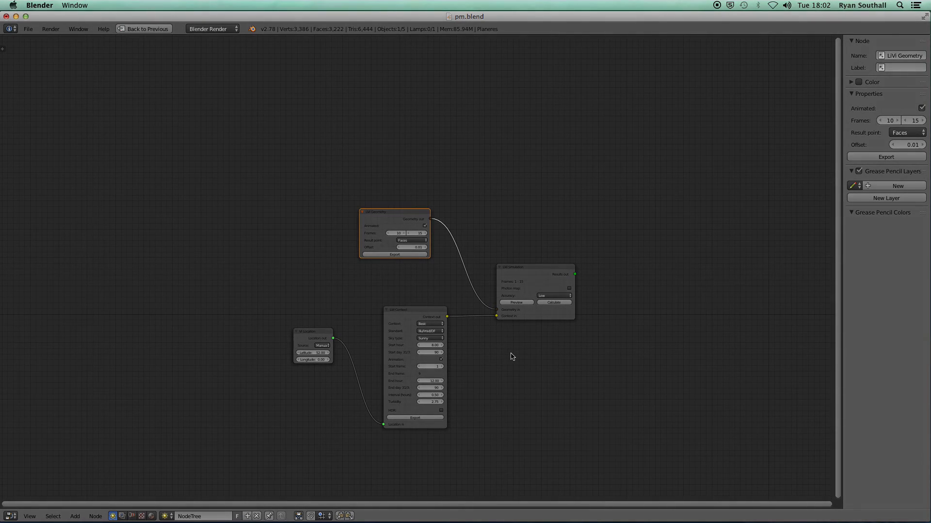
key(ctrl+Up)
scroll(480, 264, down, 2)
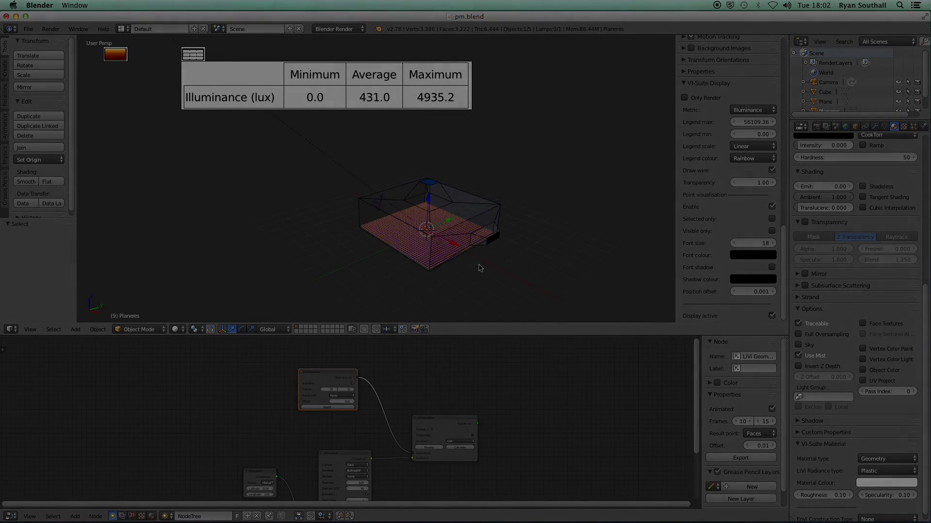
scroll(469, 250, up, 5)
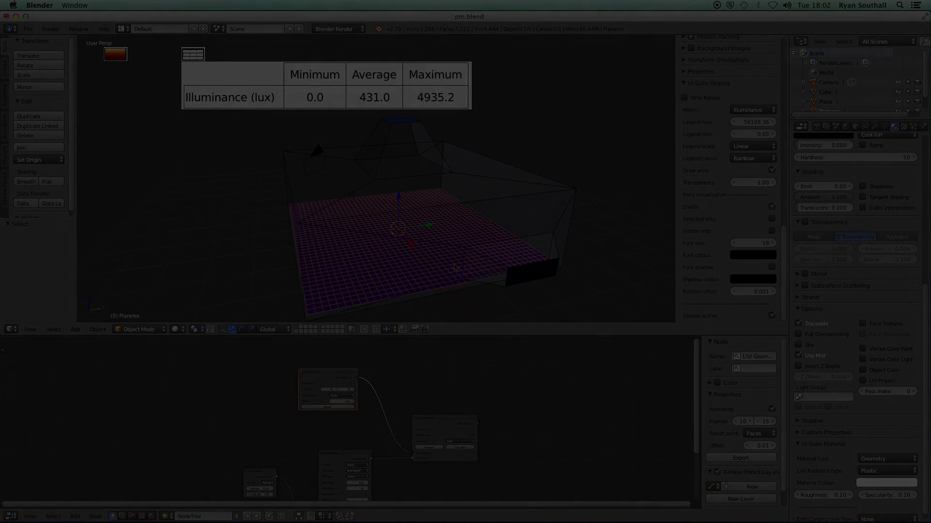